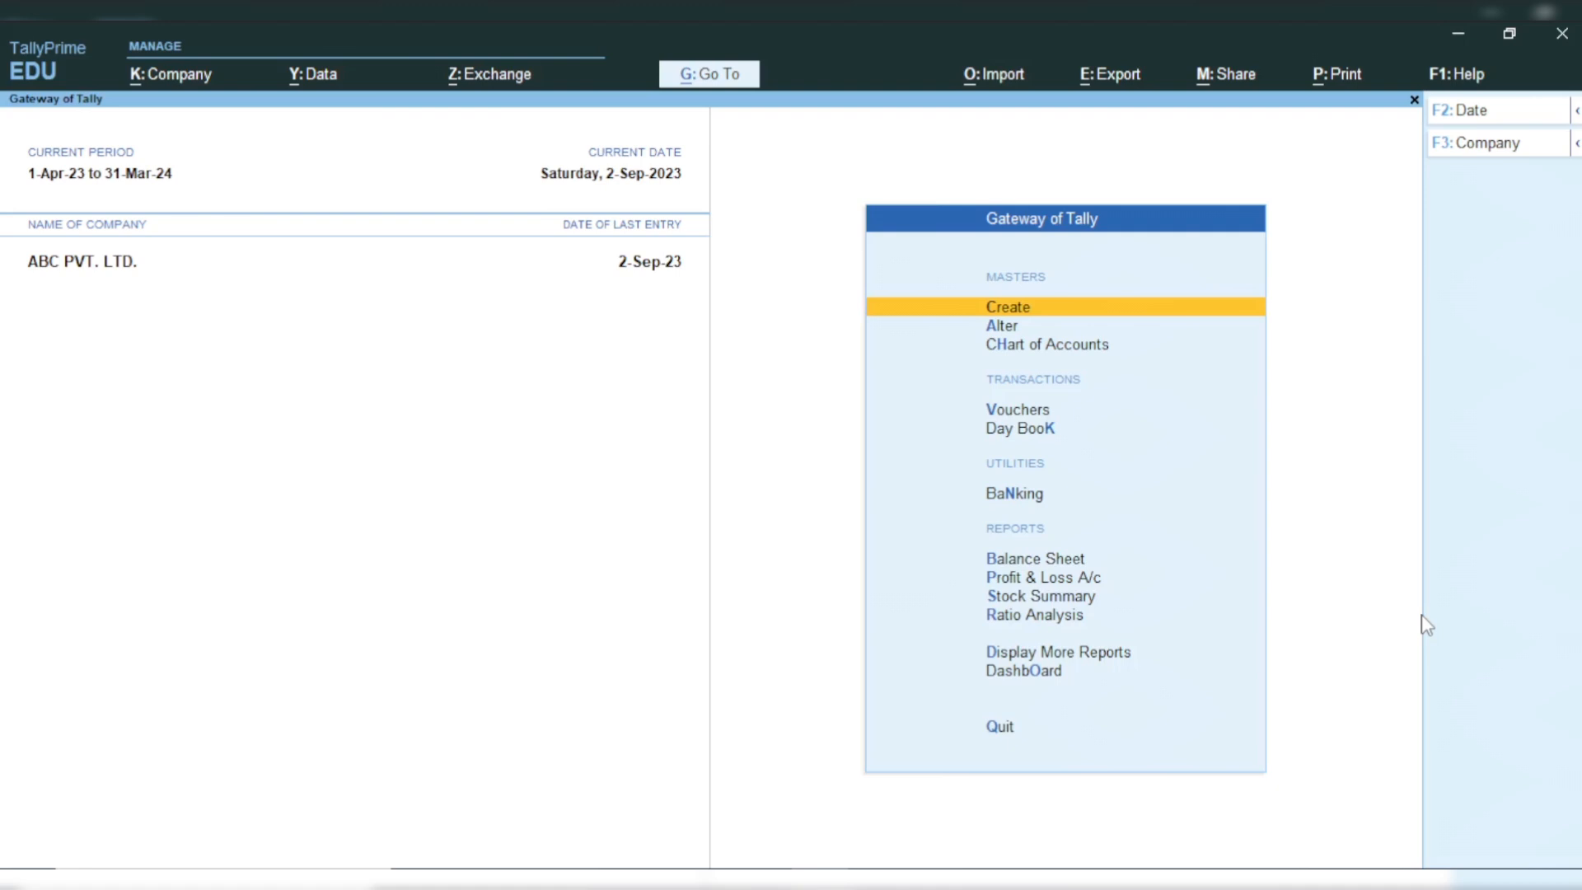
Start a journal voucher and, from within it, begin a new ledger named Salary under Indirect Expenses
{"action": "left_click", "coordinate": [1023, 405]}
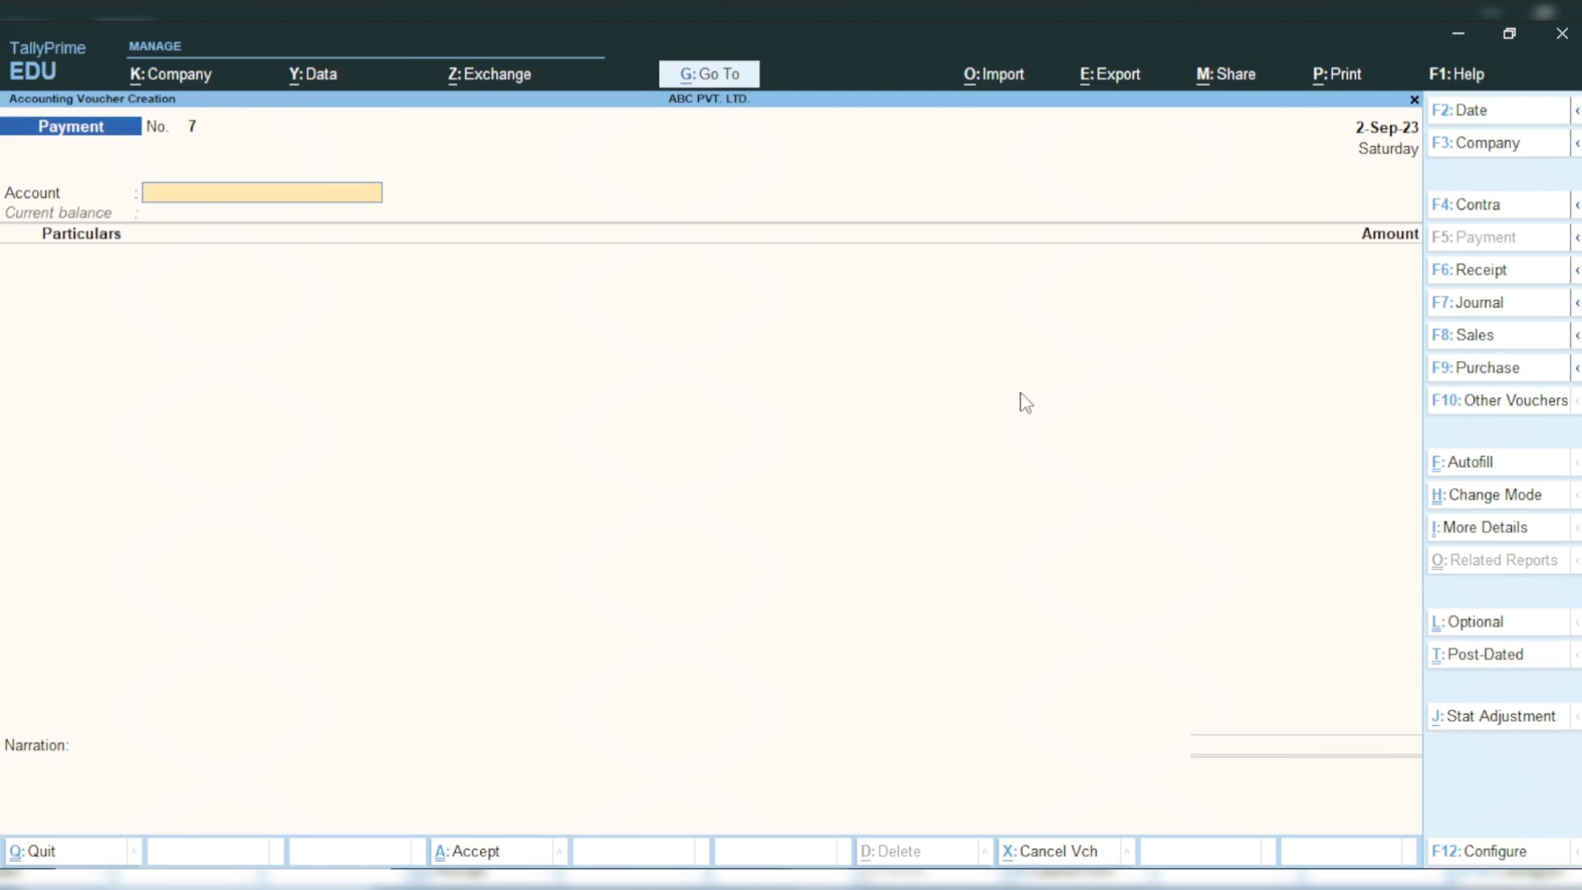
{"action": "key", "text": "F7"}
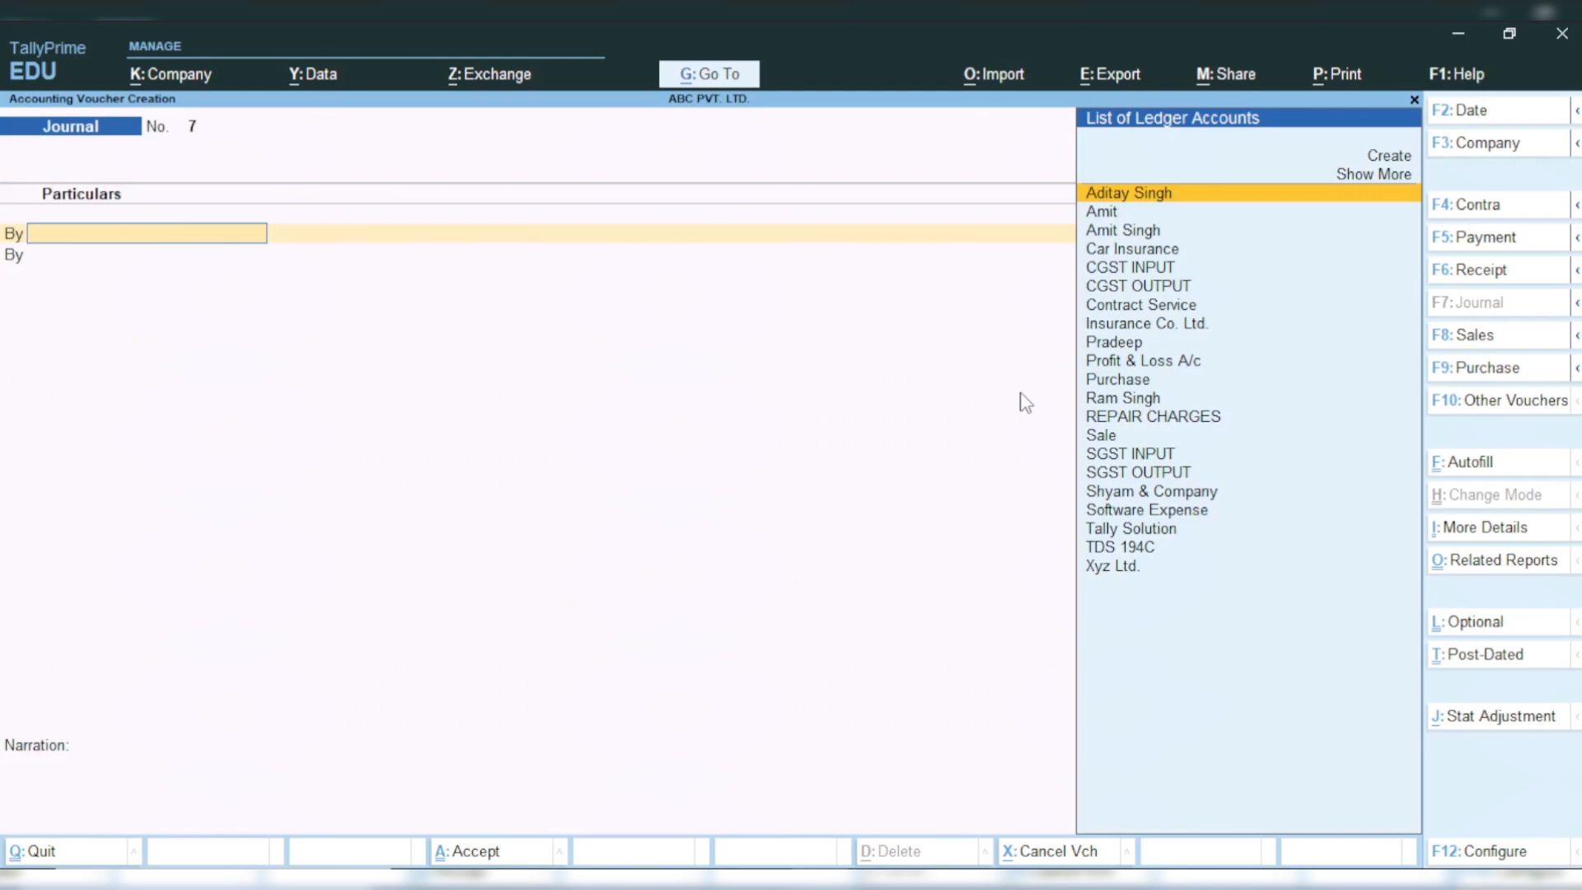
{"action": "key", "text": "alt+c"}
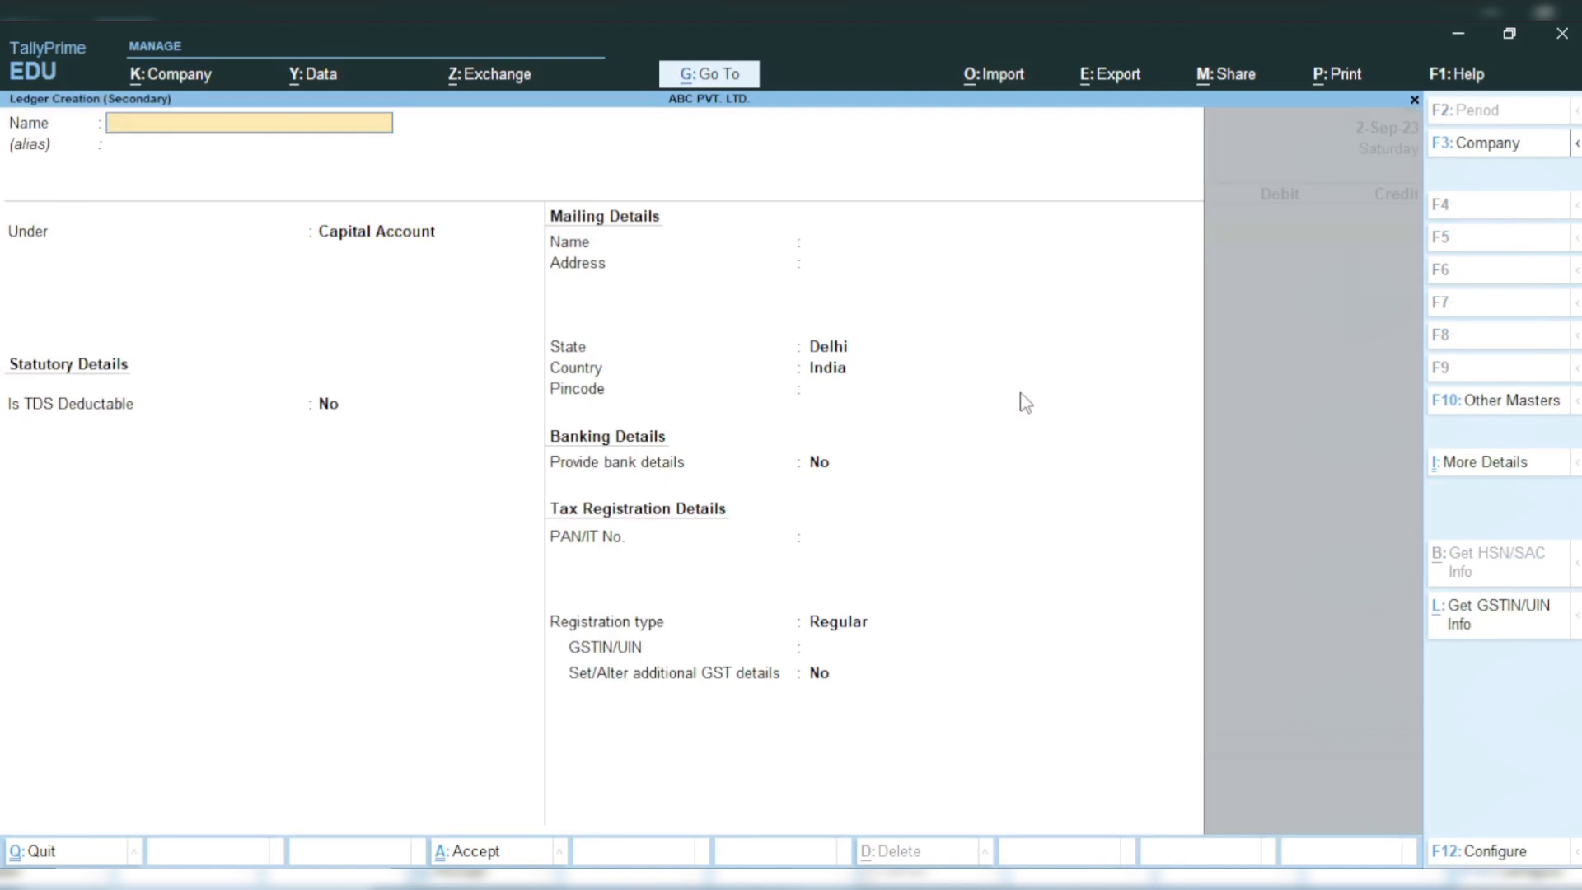
{"action": "type", "text": "Salary"}
{"action": "key", "text": "Return"}
{"action": "key", "text": "Return"}
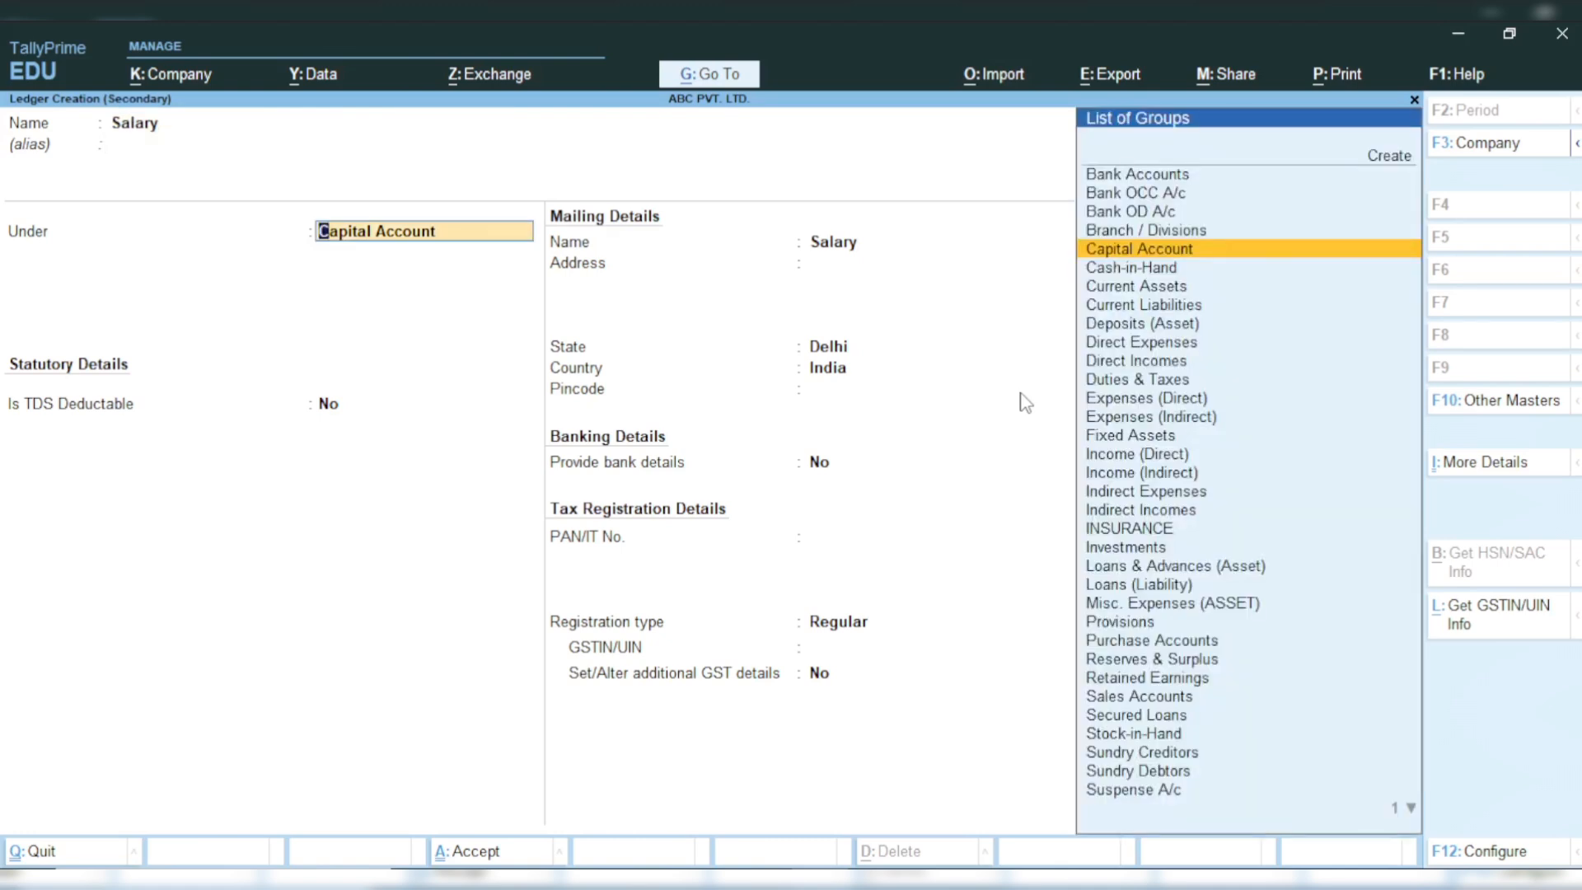
{"action": "type", "text": "Indir"}
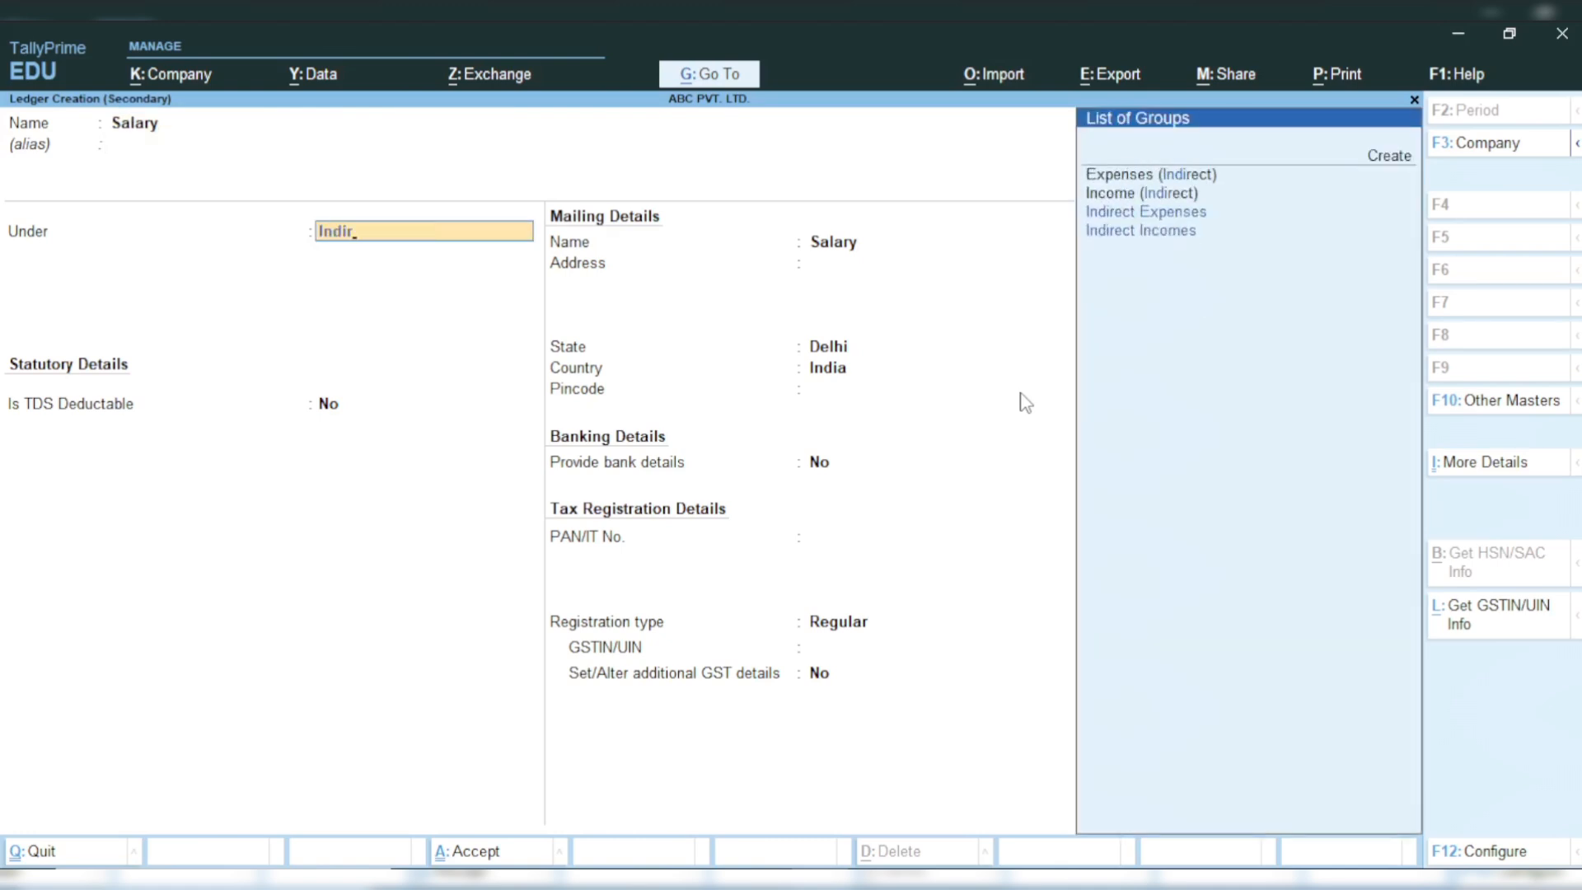
{"action": "key", "text": "Down"}
{"action": "key", "text": "Up"}
{"action": "key", "text": "Return"}
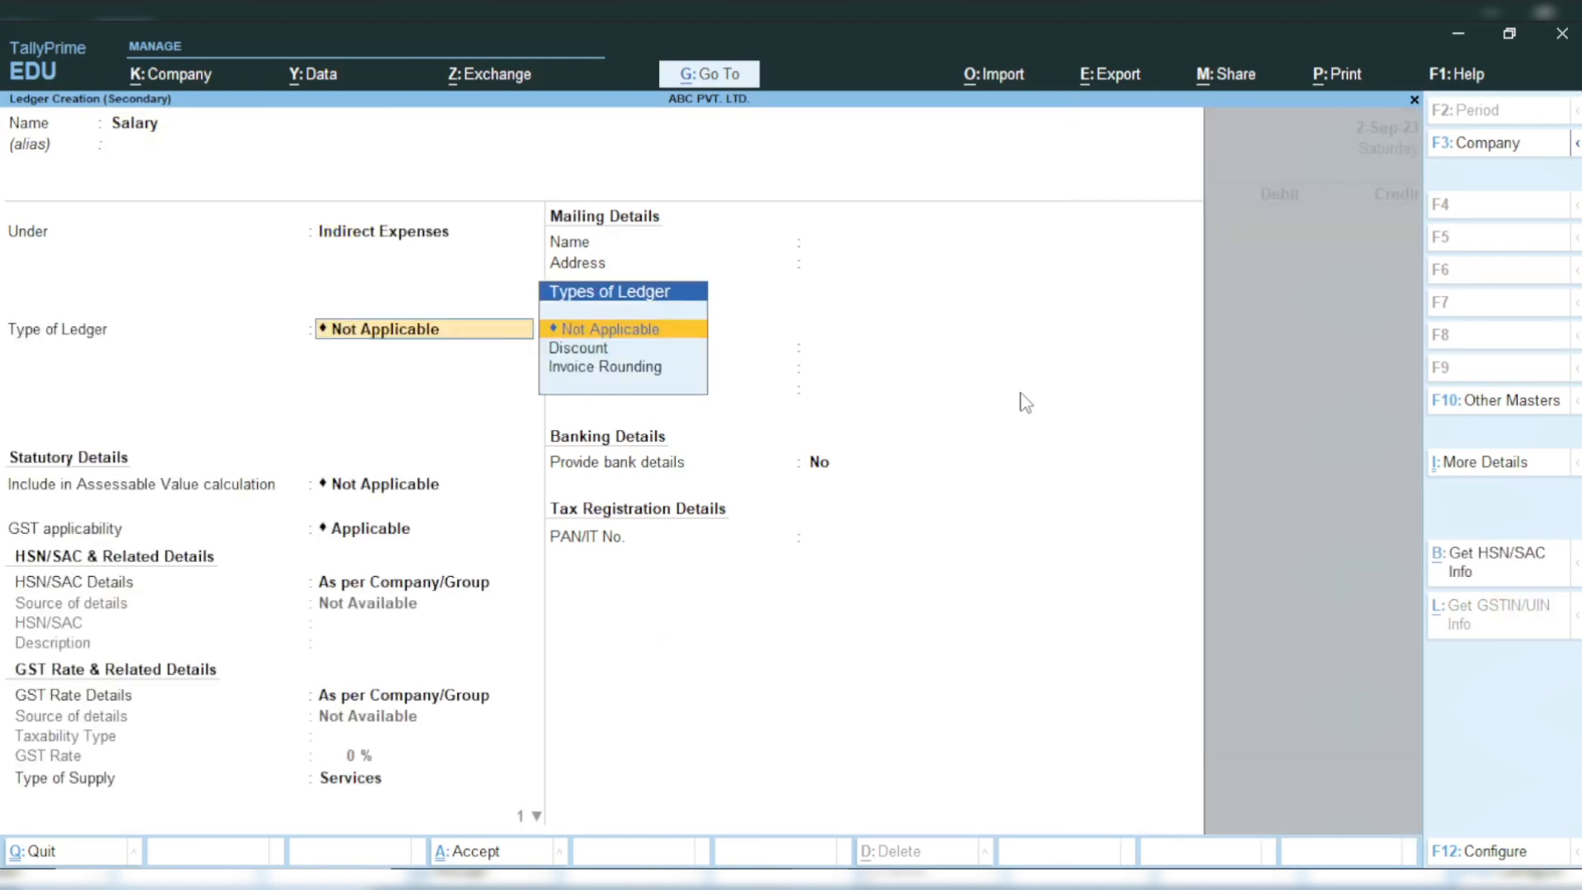
Keep the default ledger type, GST and supply settings for the Salary ledger and save it
{"action": "key", "text": "Return"}
{"action": "key", "text": "Return"}
{"action": "key", "text": "Return"}
{"action": "key", "text": "Return"}
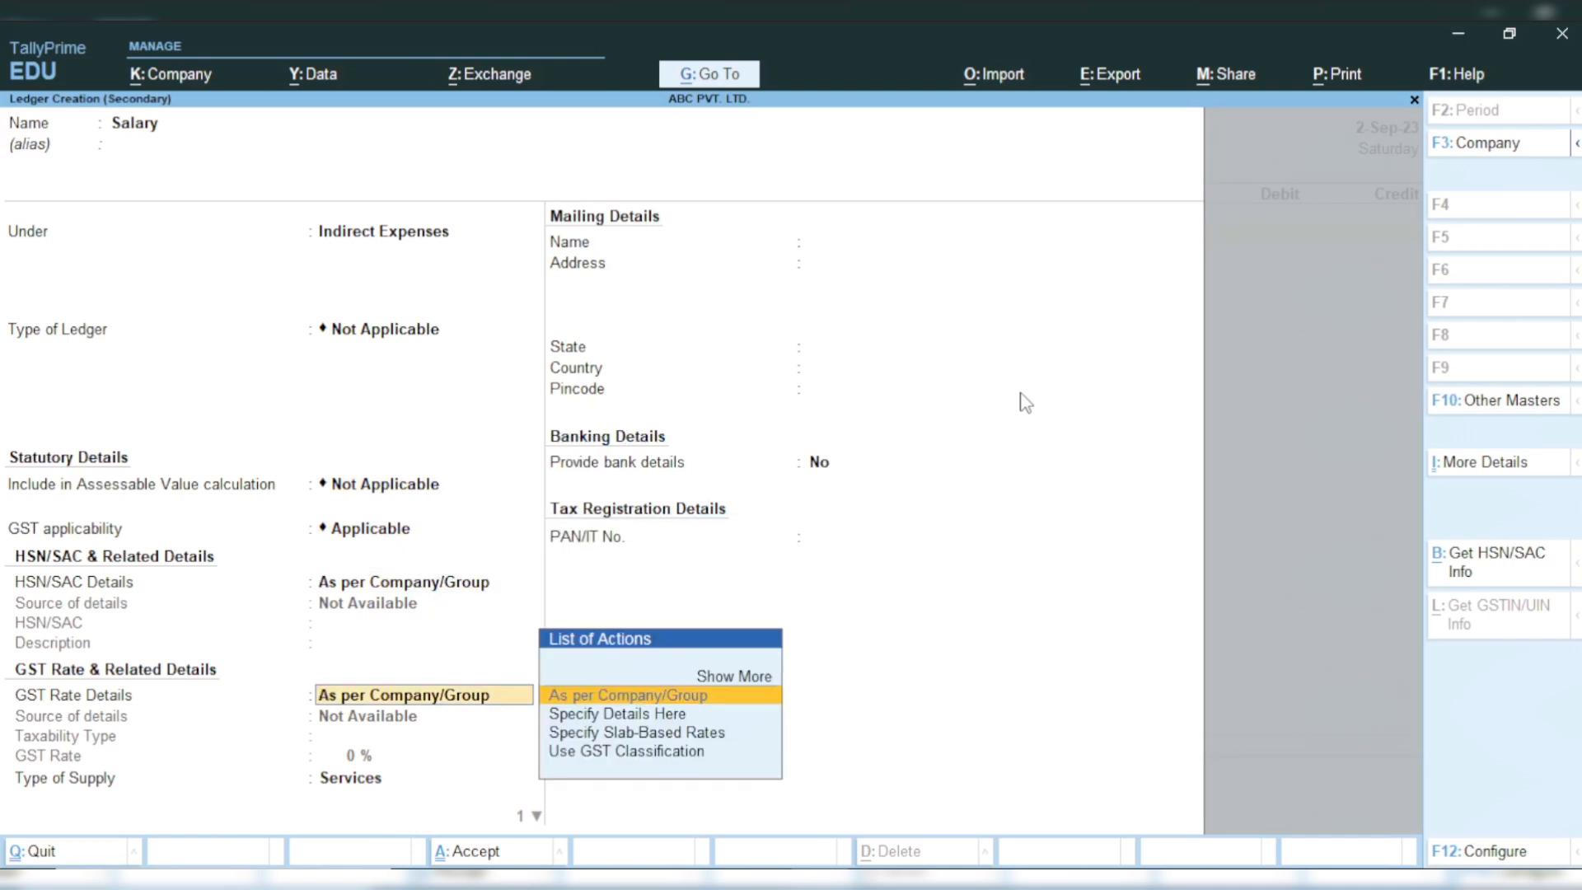
{"action": "key", "text": "Return"}
{"action": "key", "text": "Return"}
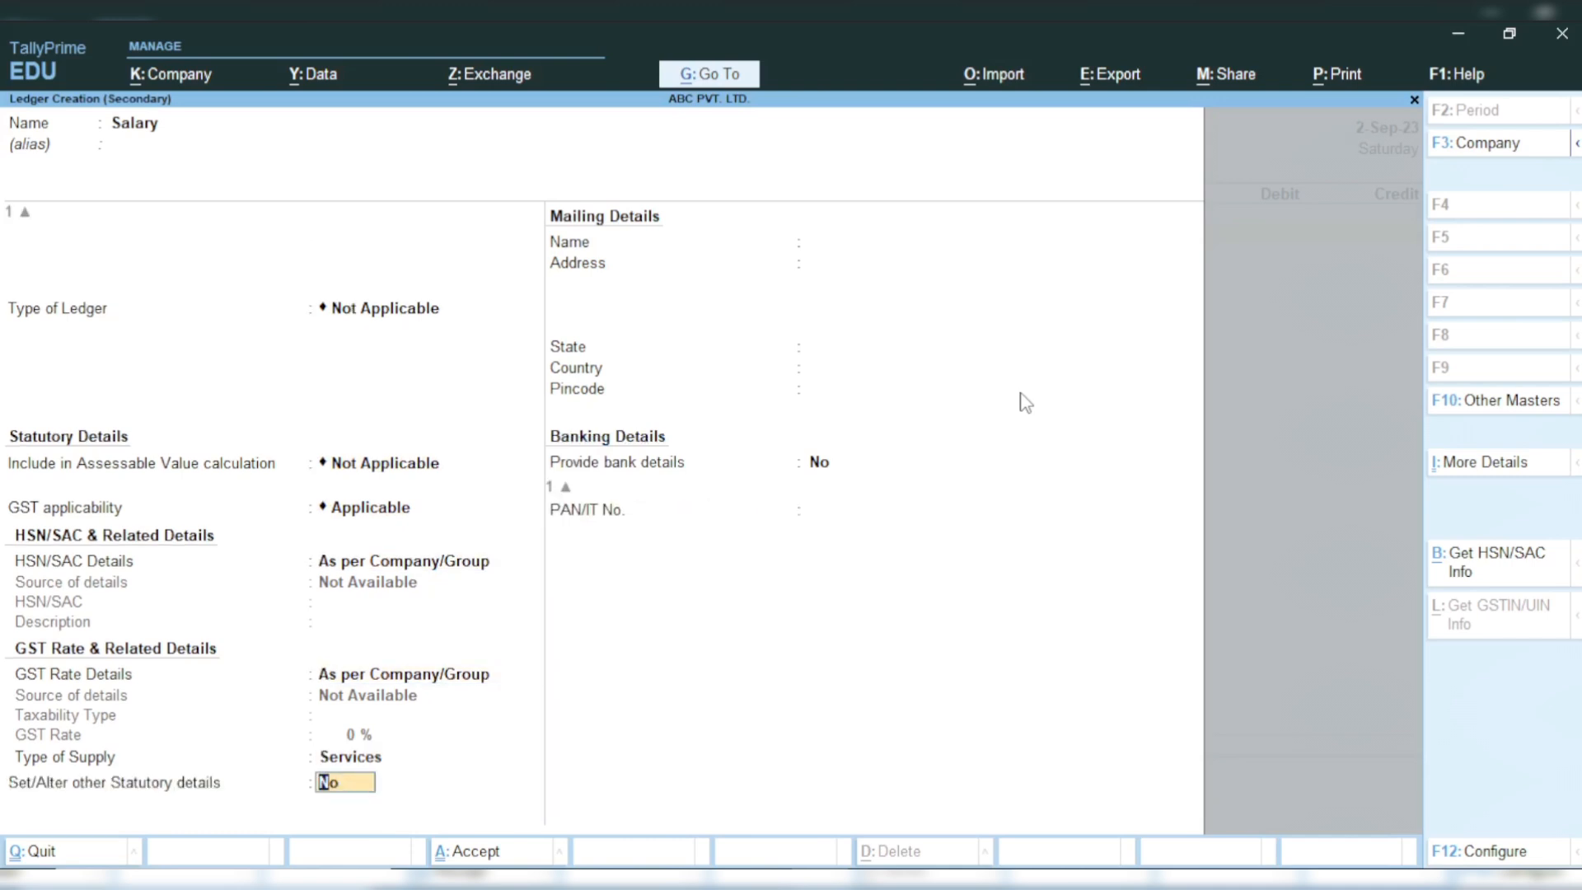
{"action": "key", "text": "ctrl"}
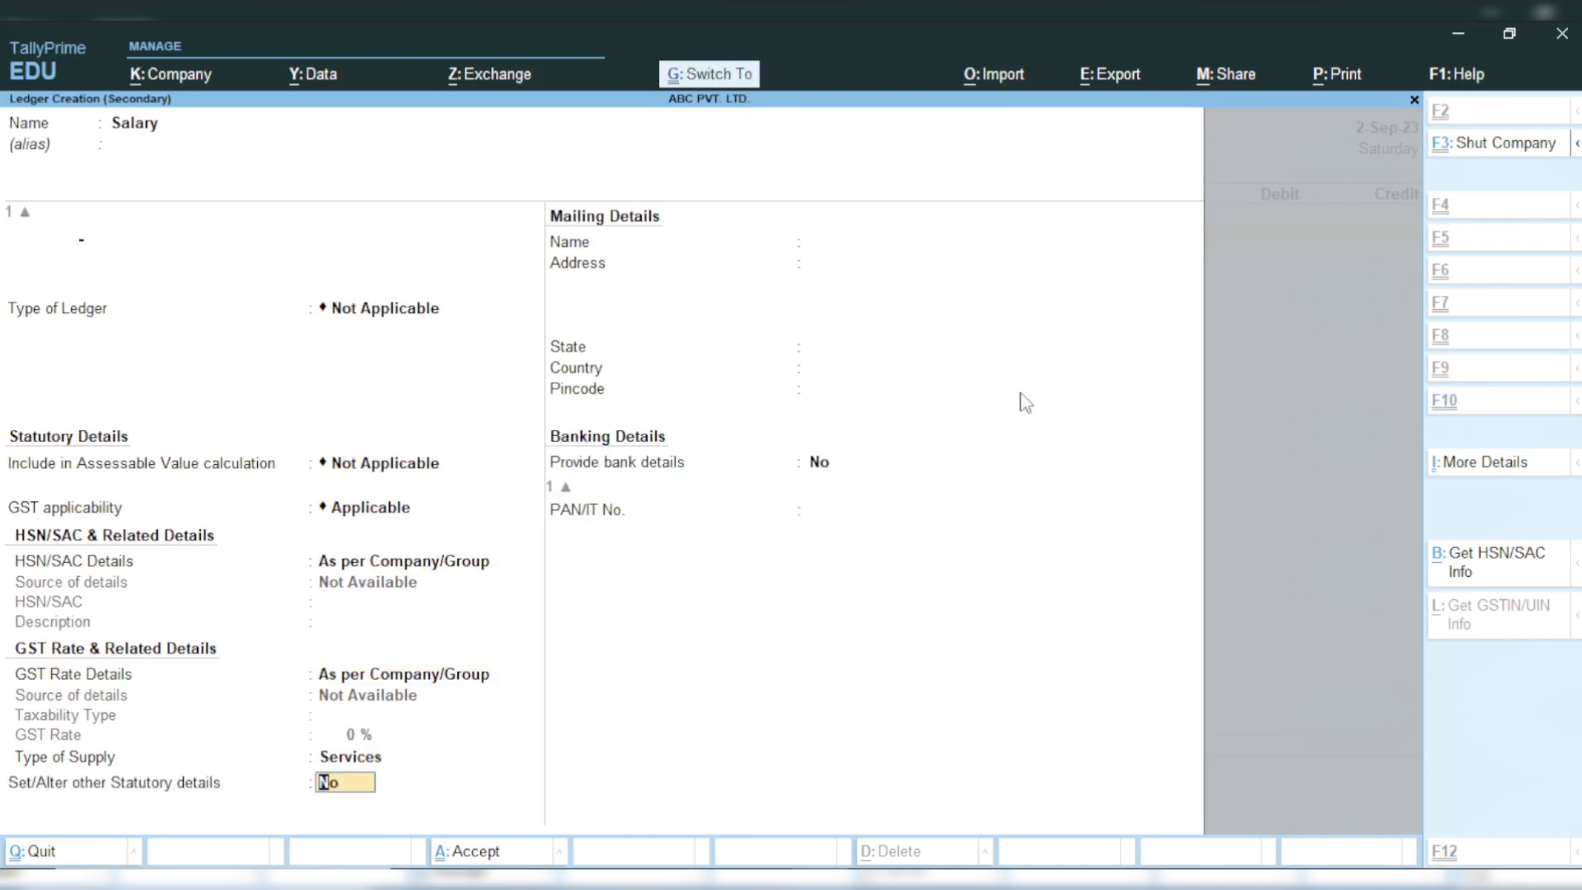
{"action": "key", "text": "ctrl+a"}
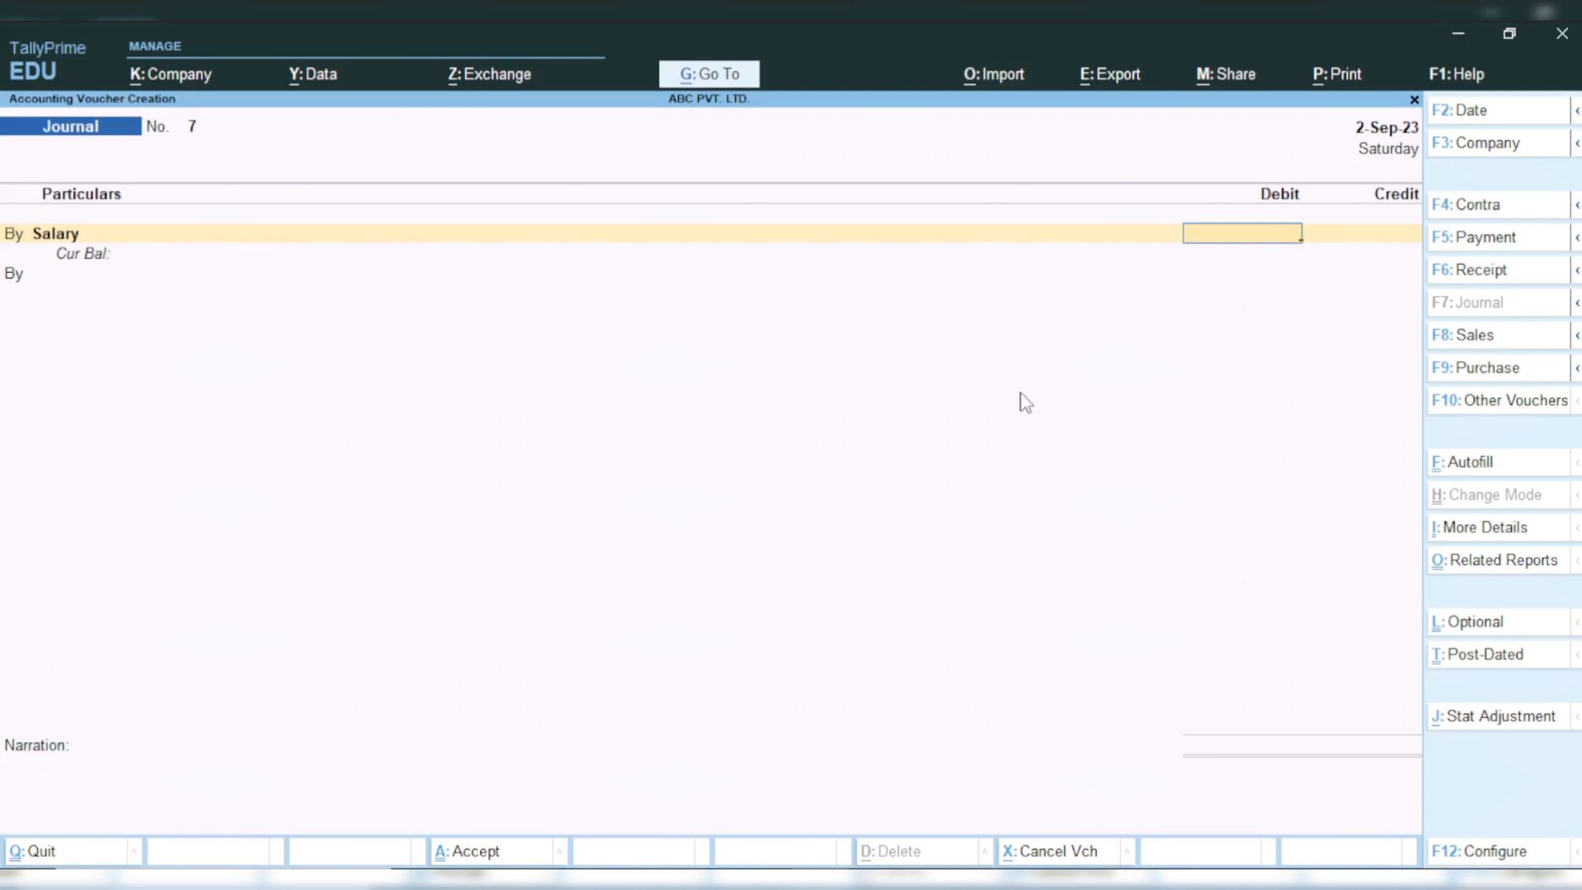
Debit Salary with 30000 in the journal voucher and make the second line a To (credit) entry
{"action": "type", "text": "30000"}
{"action": "key", "text": "Return"}
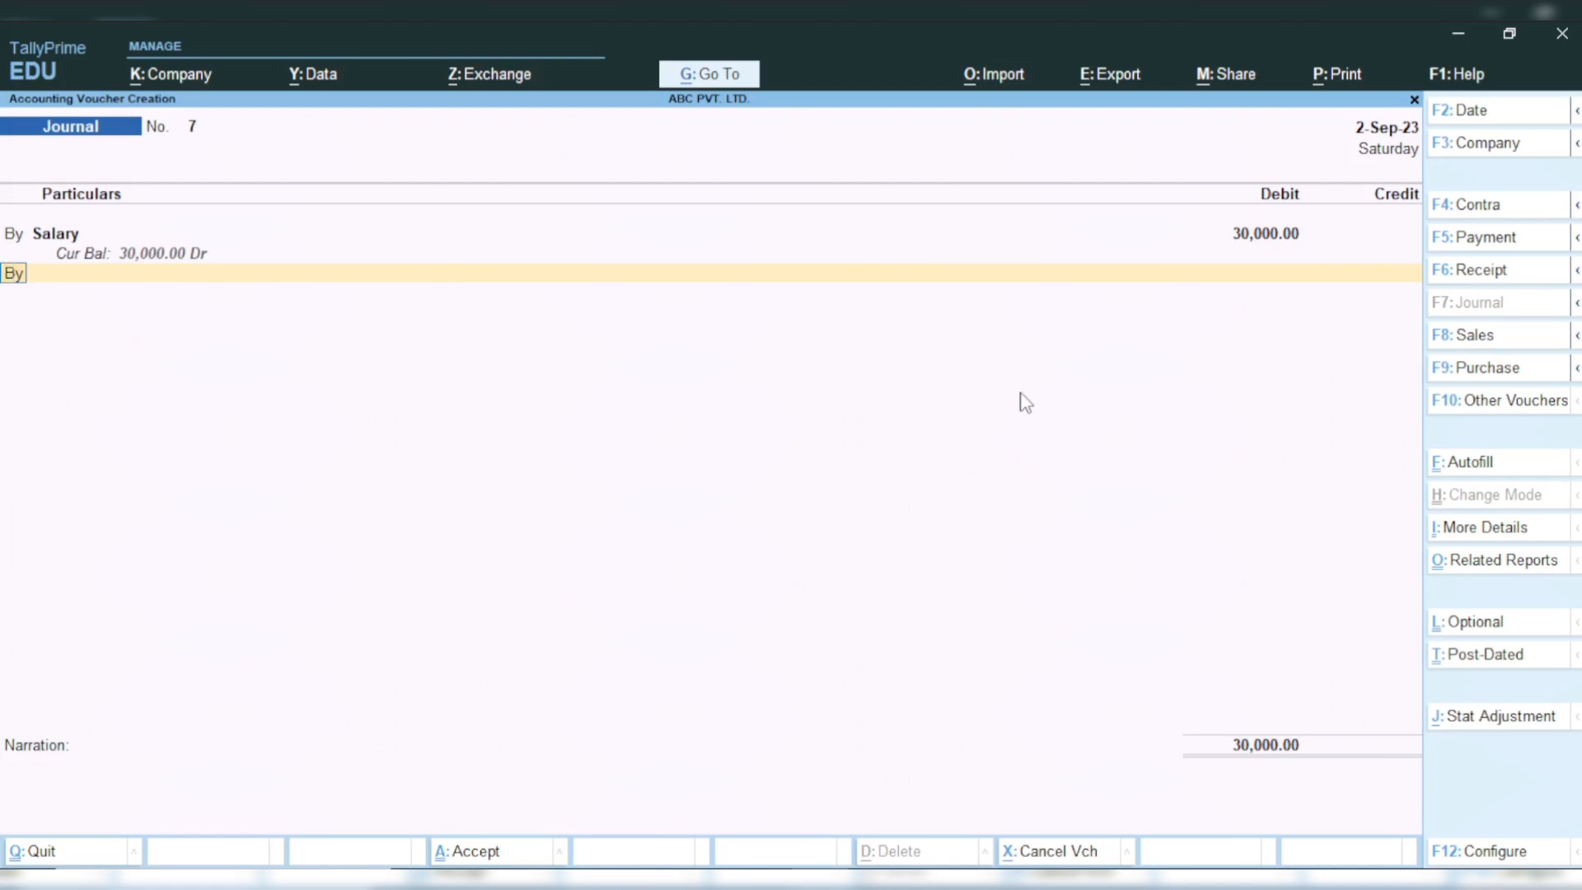
{"action": "type", "text": "to"}
{"action": "key", "text": "Return"}
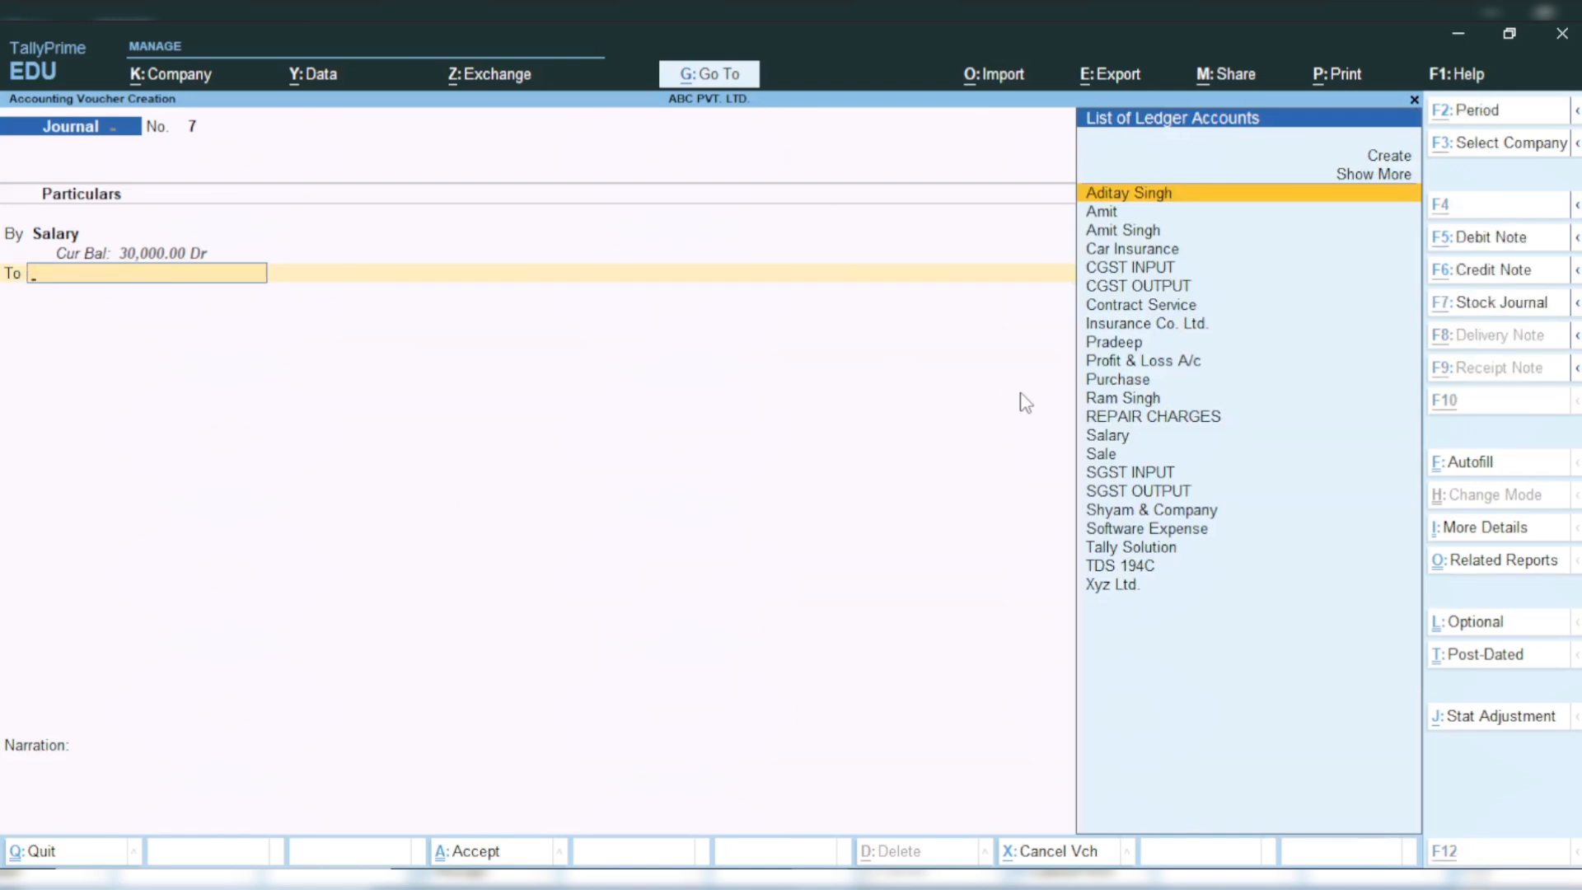
Begin a new ledger named Salary Payable for the credit line and place it under Current Liabilities
{"action": "key", "text": "alt+c"}
{"action": "type", "text": "Sal"}
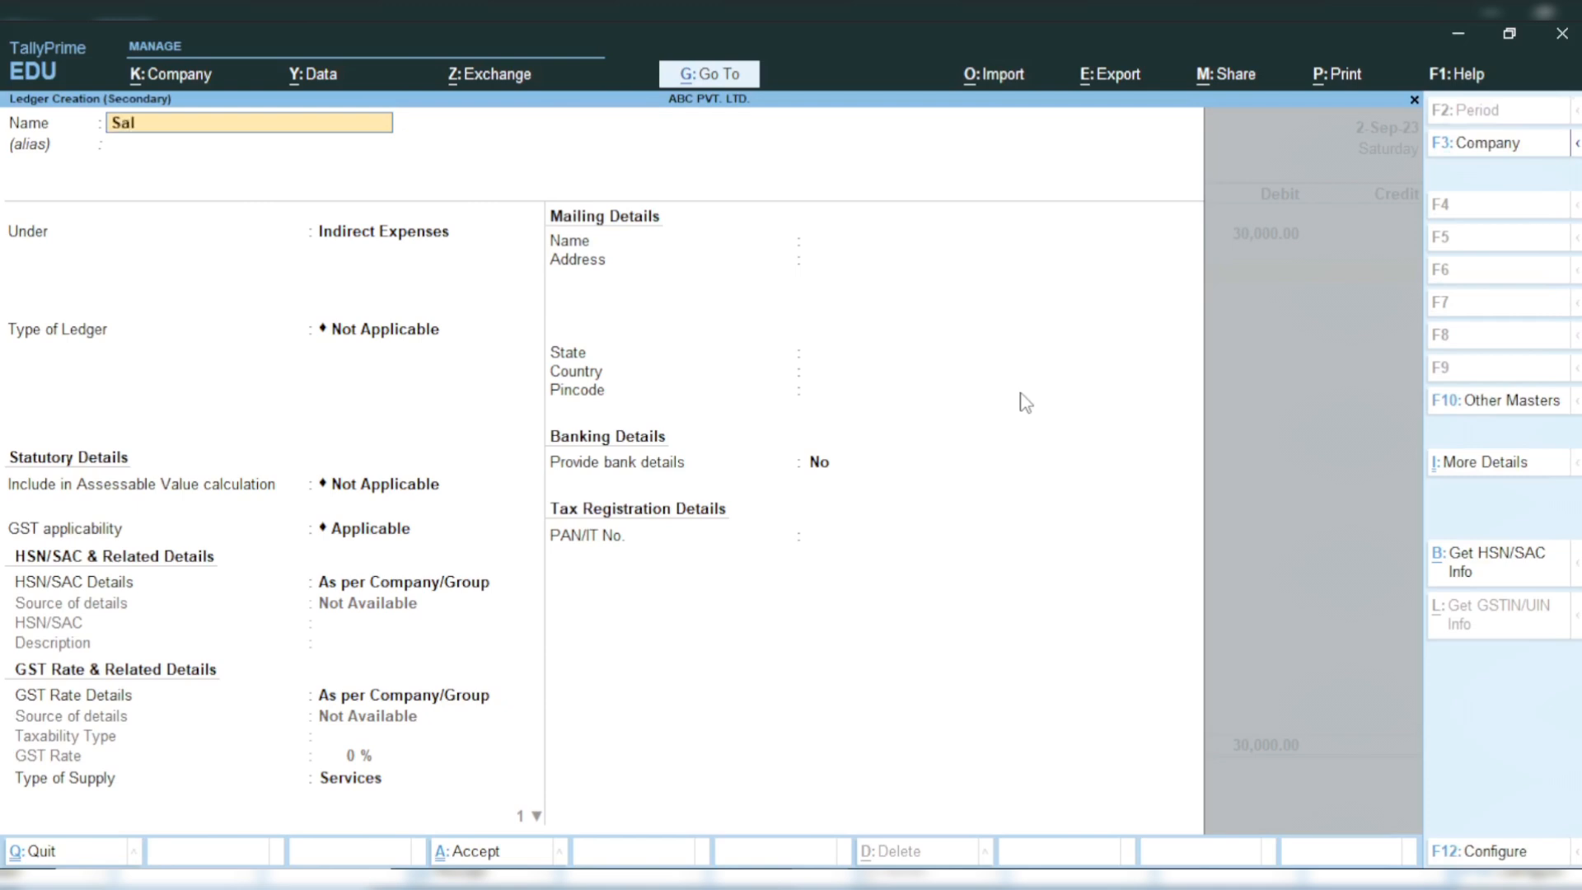
{"action": "type", "text": "ary Payable"}
{"action": "key", "text": "Return"}
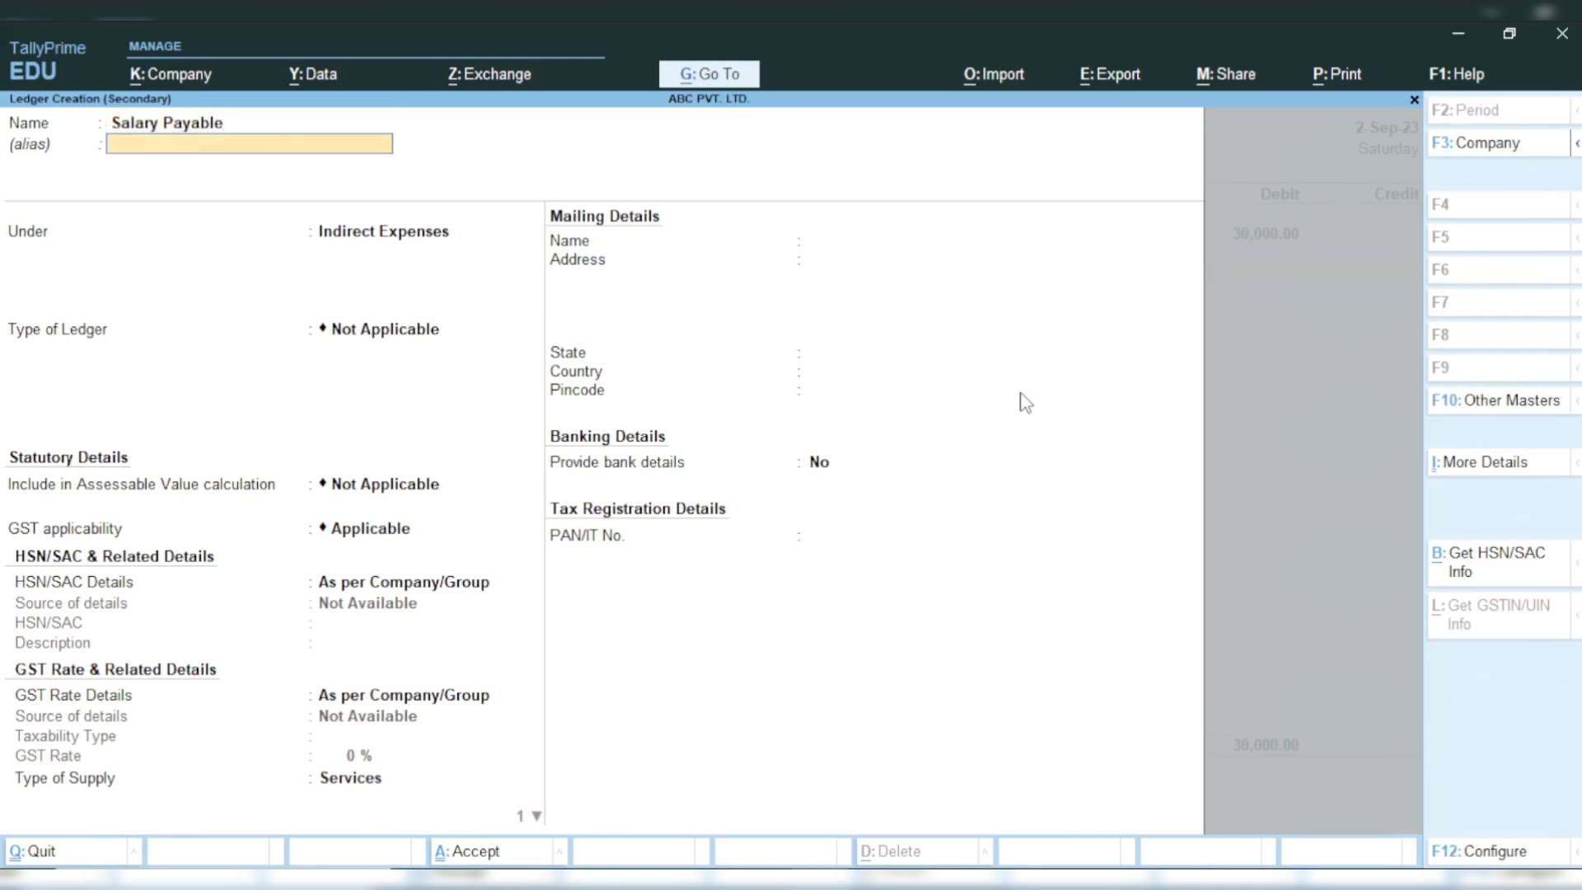
{"action": "key", "text": "Return"}
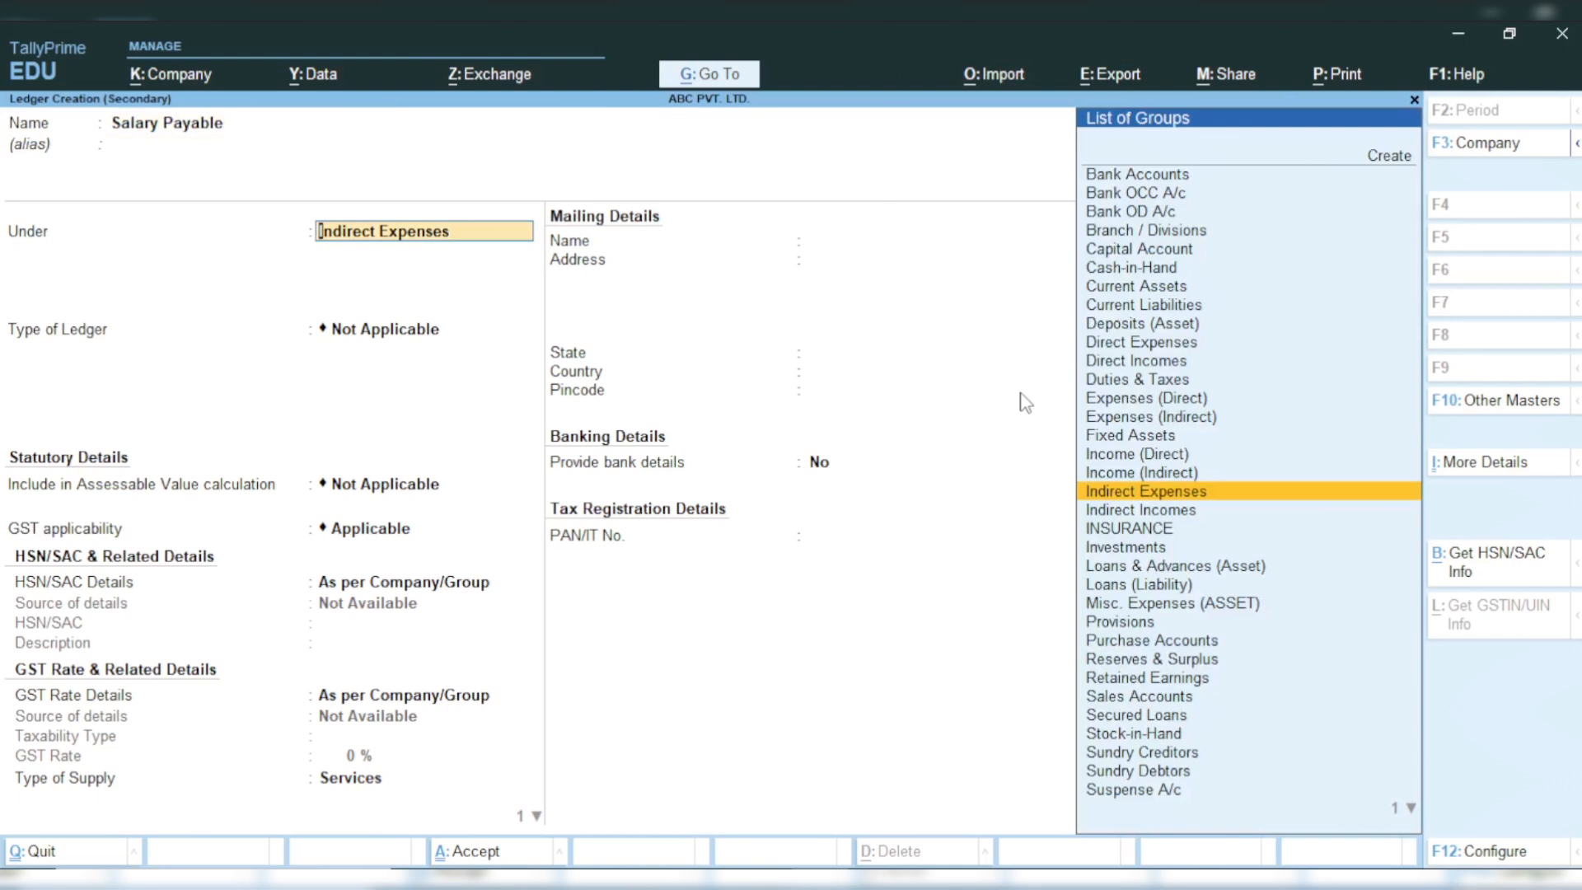
{"action": "type", "text": "Curr"}
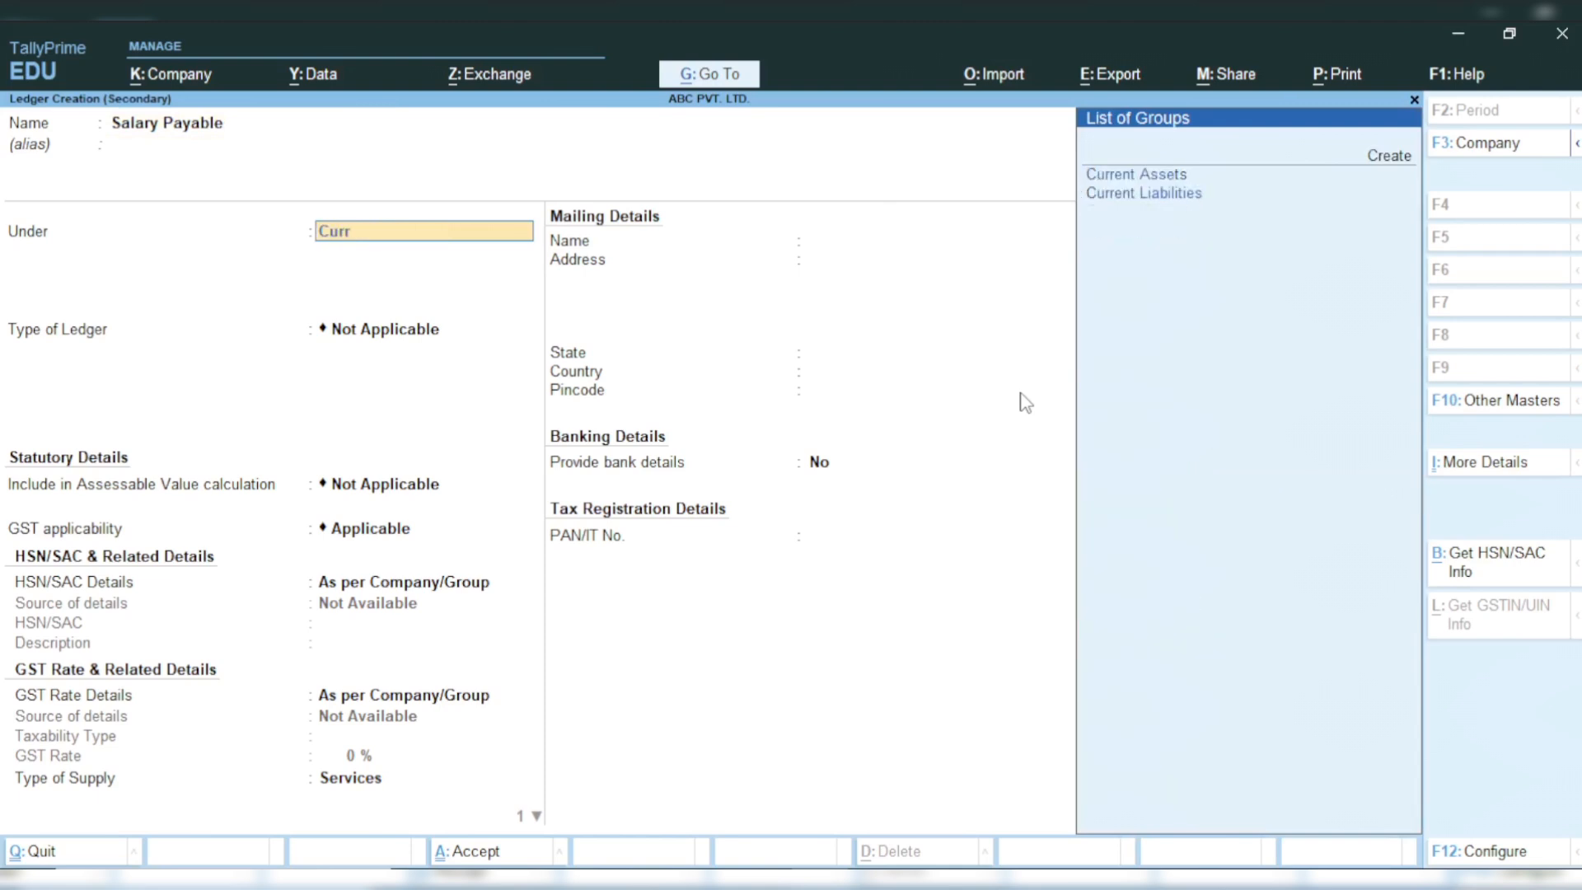
{"action": "type", "text": "e"}
{"action": "key", "text": "Down"}
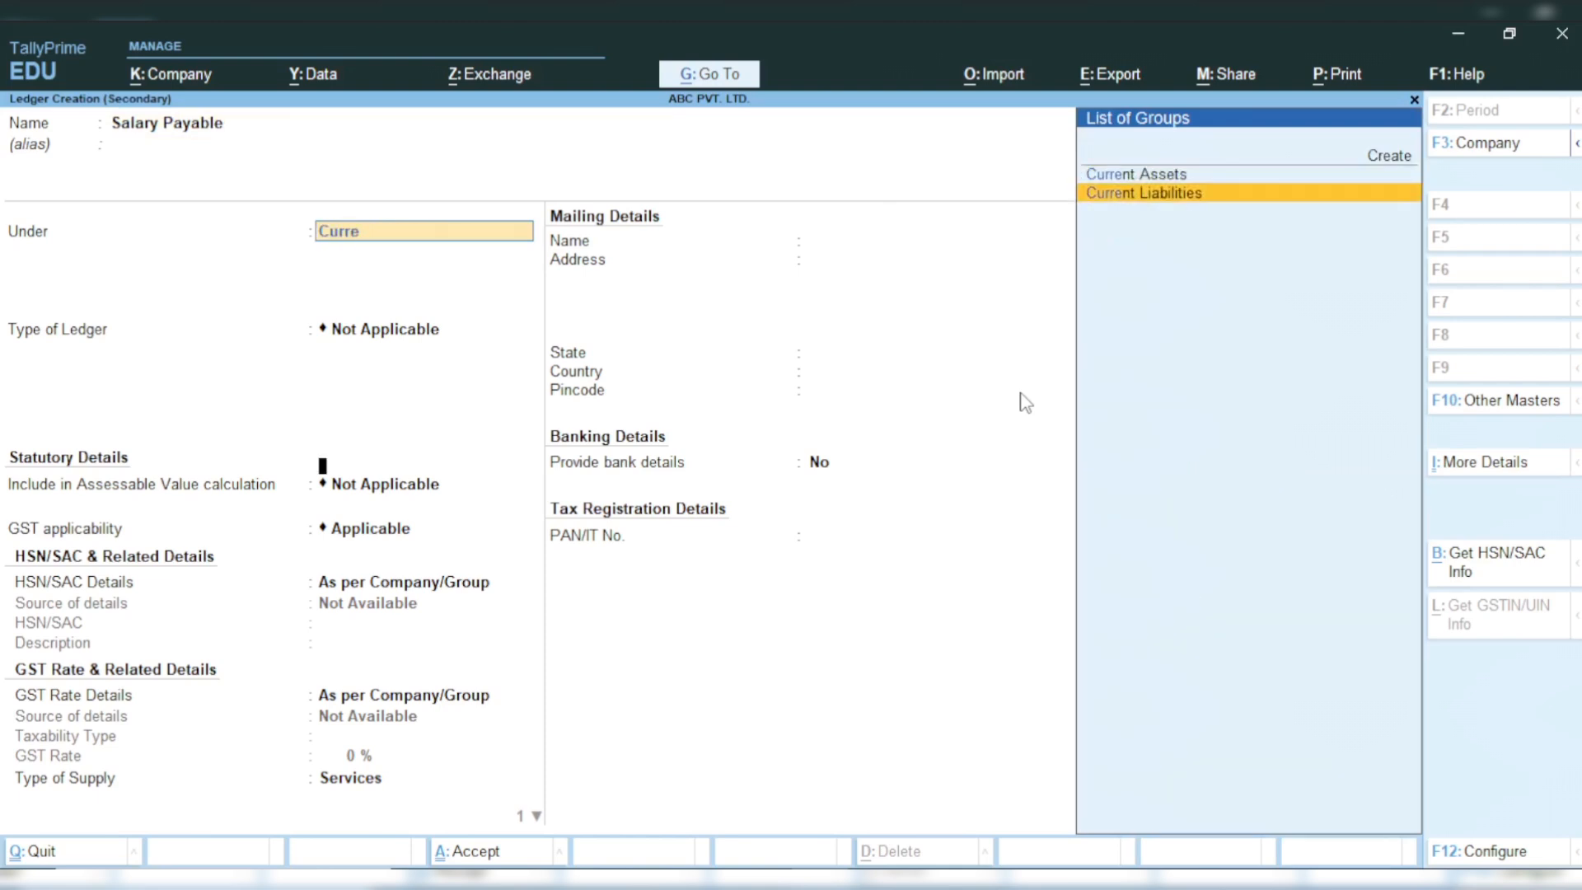
{"action": "key", "text": "Return"}
{"action": "key", "text": "Return"}
{"action": "key", "text": "Return"}
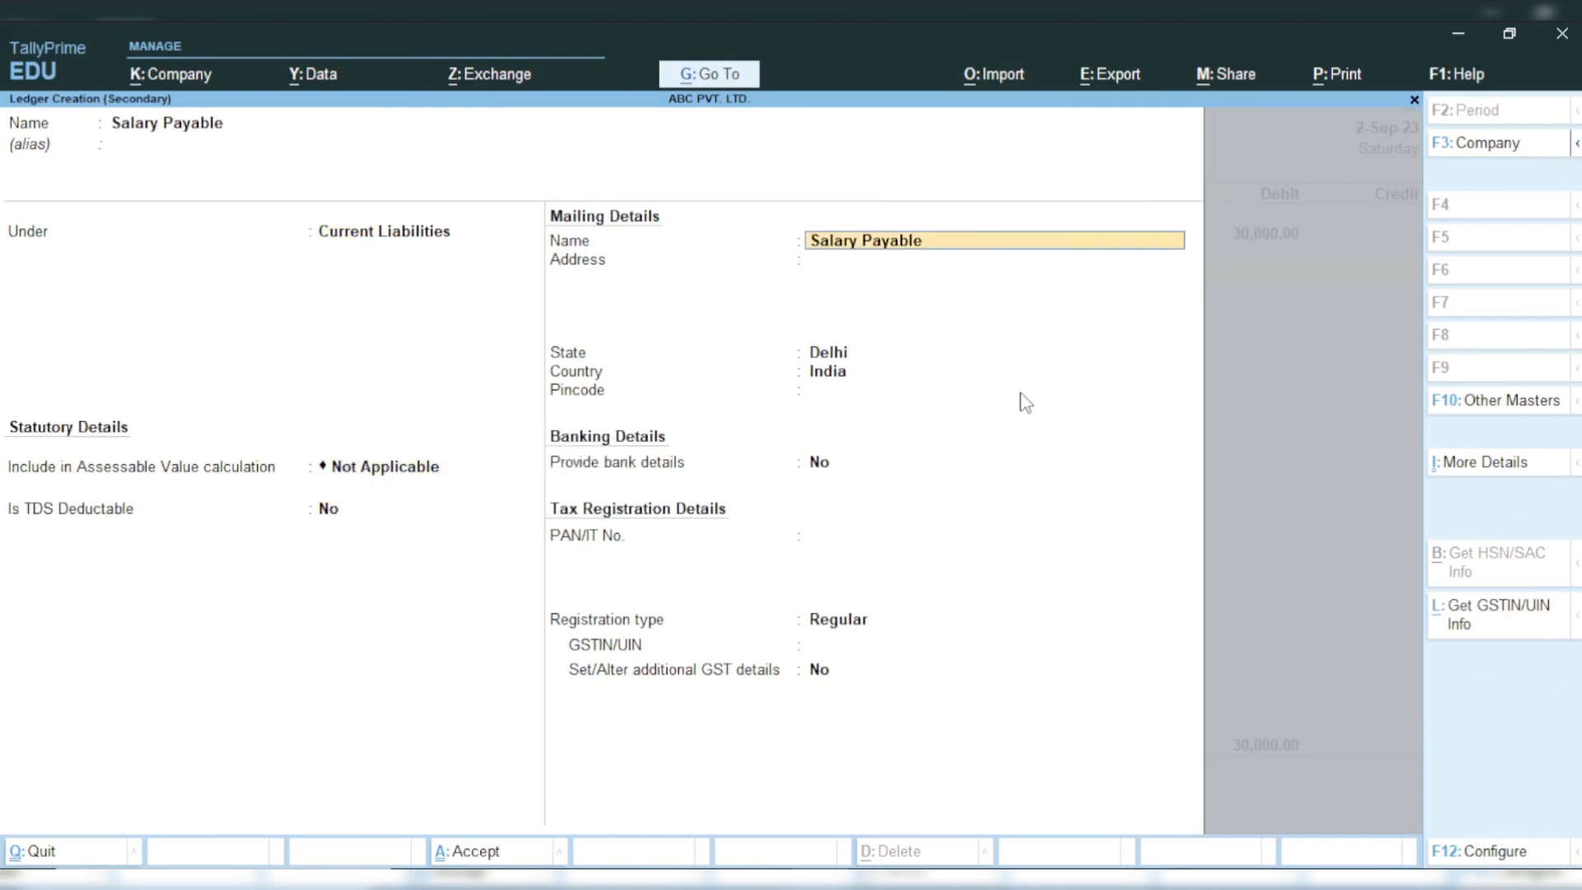
Keep the default mailing, banking and tax registration details for Salary Payable and save the ledger
{"action": "key", "text": "Return"}
{"action": "key", "text": "Return"}
{"action": "key", "text": "Return"}
{"action": "key", "text": "Return"}
{"action": "key", "text": "Return"}
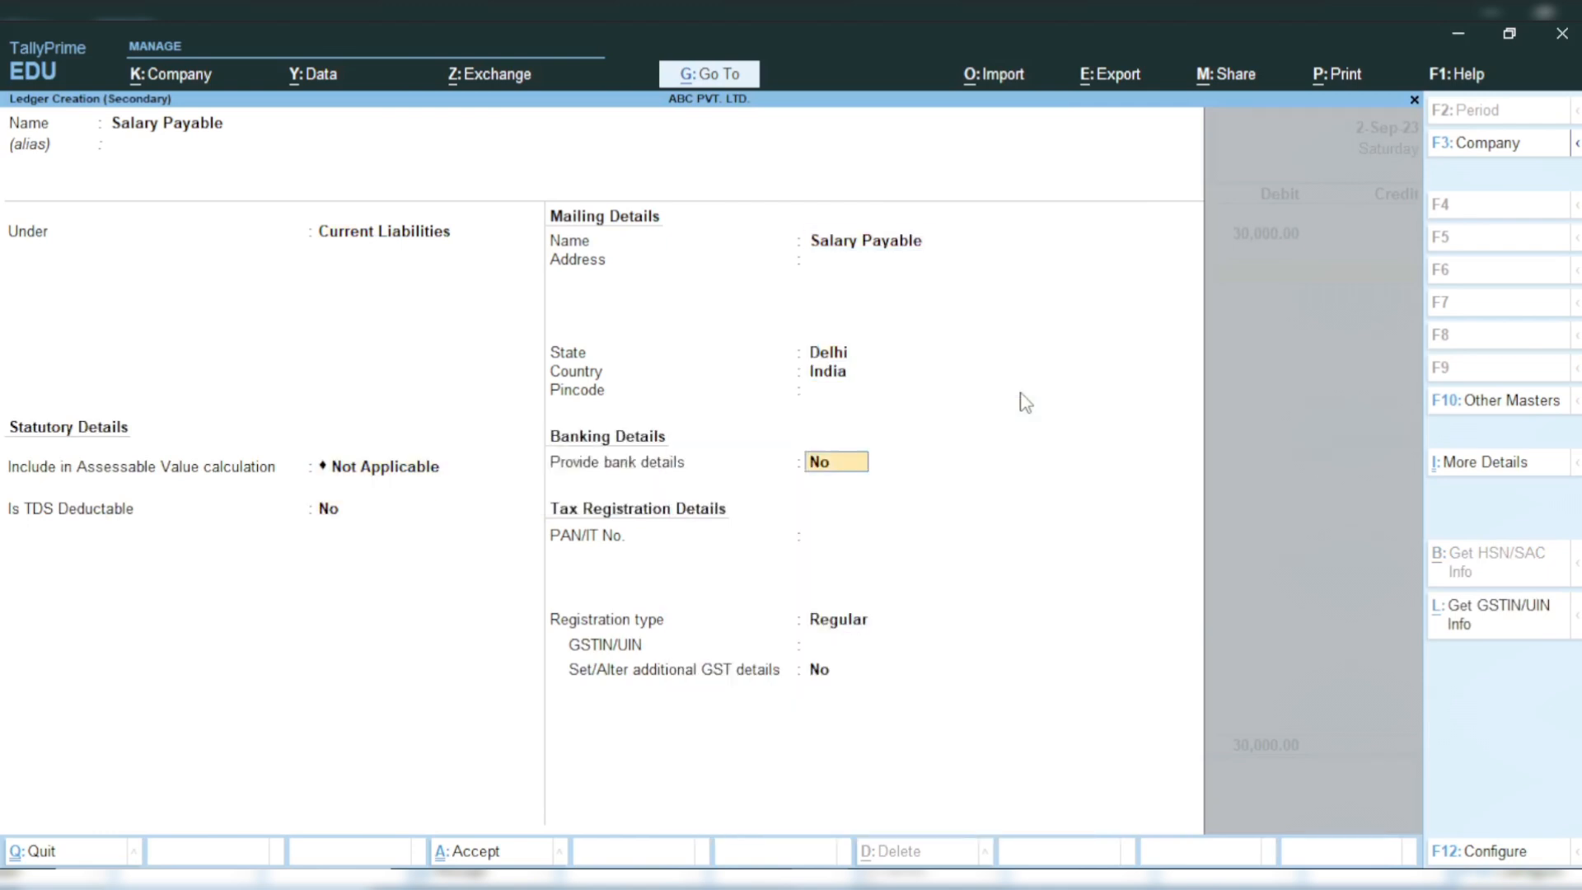
{"action": "key", "text": "Return"}
{"action": "key", "text": "Return"}
{"action": "key", "text": "Return"}
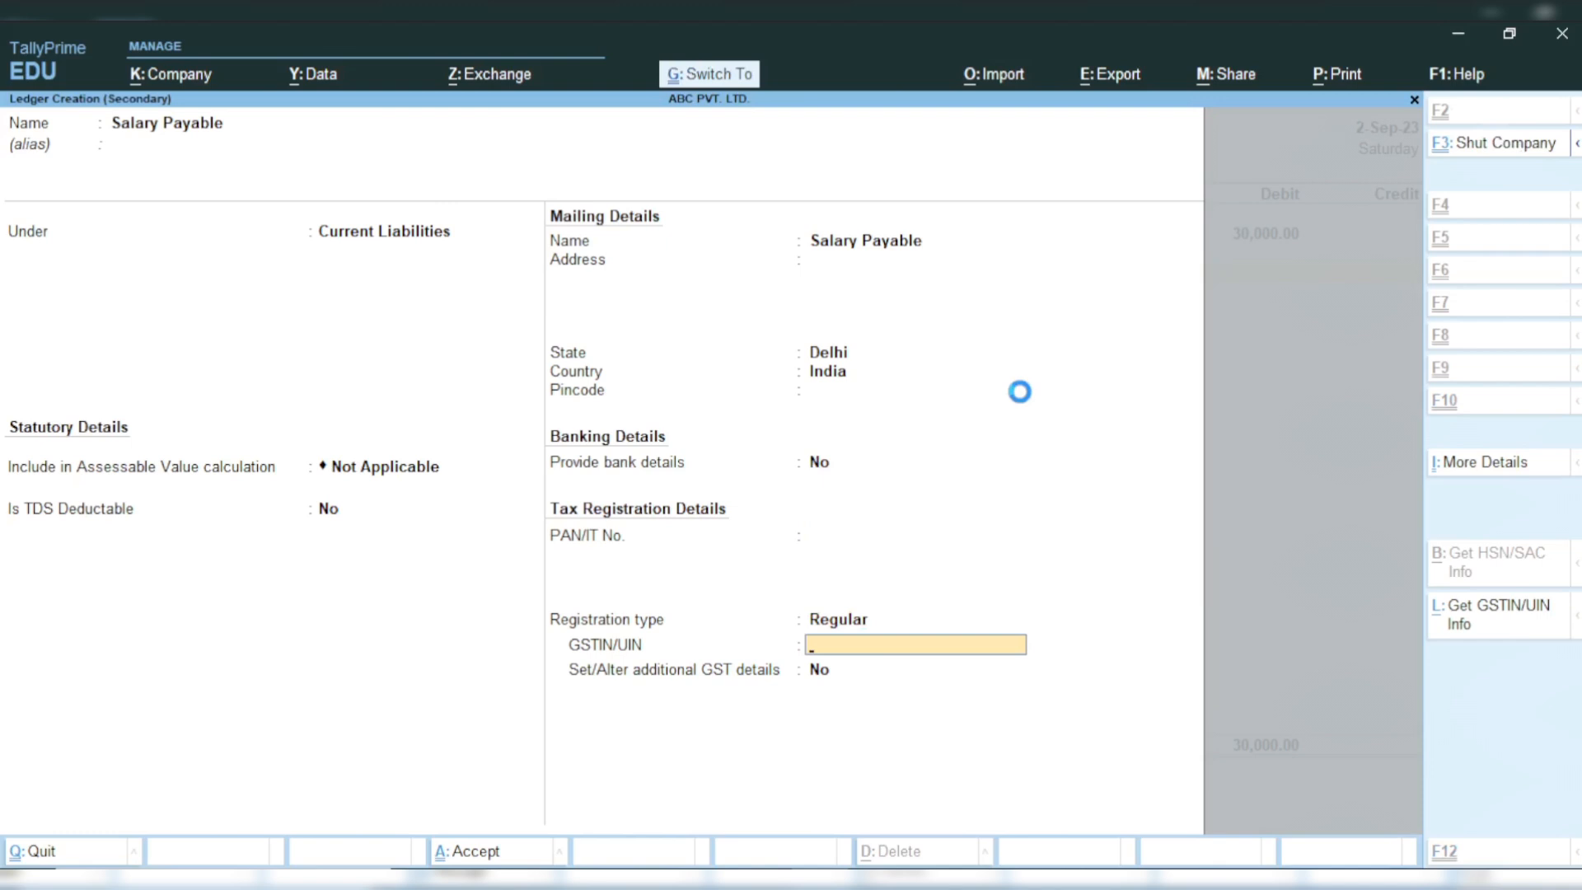
{"action": "key", "text": "ctrl+a"}
{"action": "key", "text": "Return"}
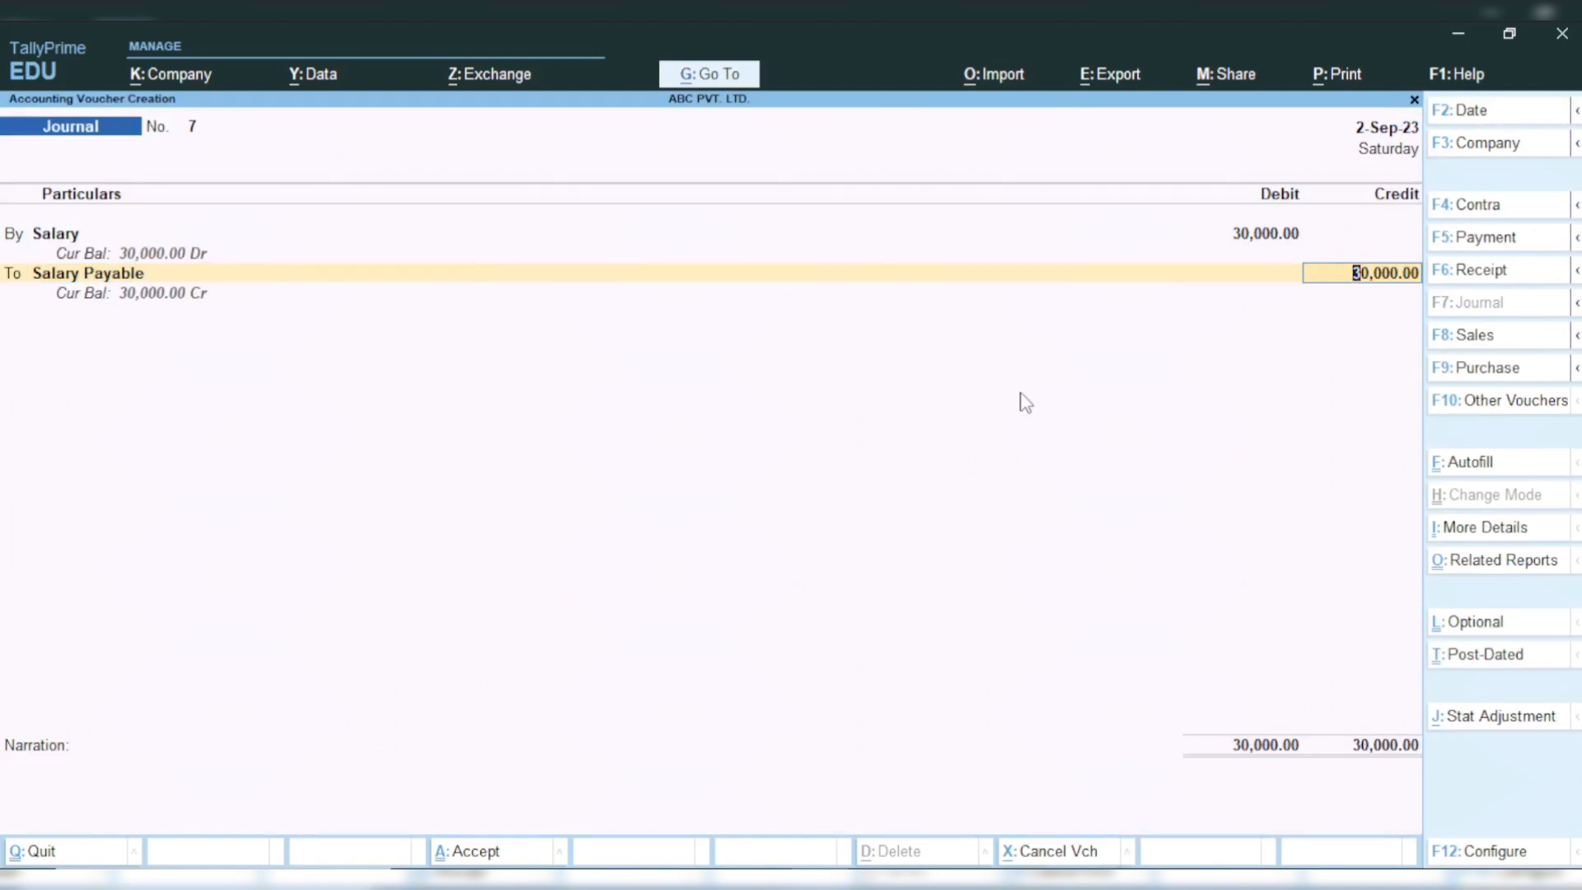
Credit Salary Payable with 30,000.00, enter the employee's name followed by "salary" as the narration, and save the journal voucher
{"action": "key", "text": "Return"}
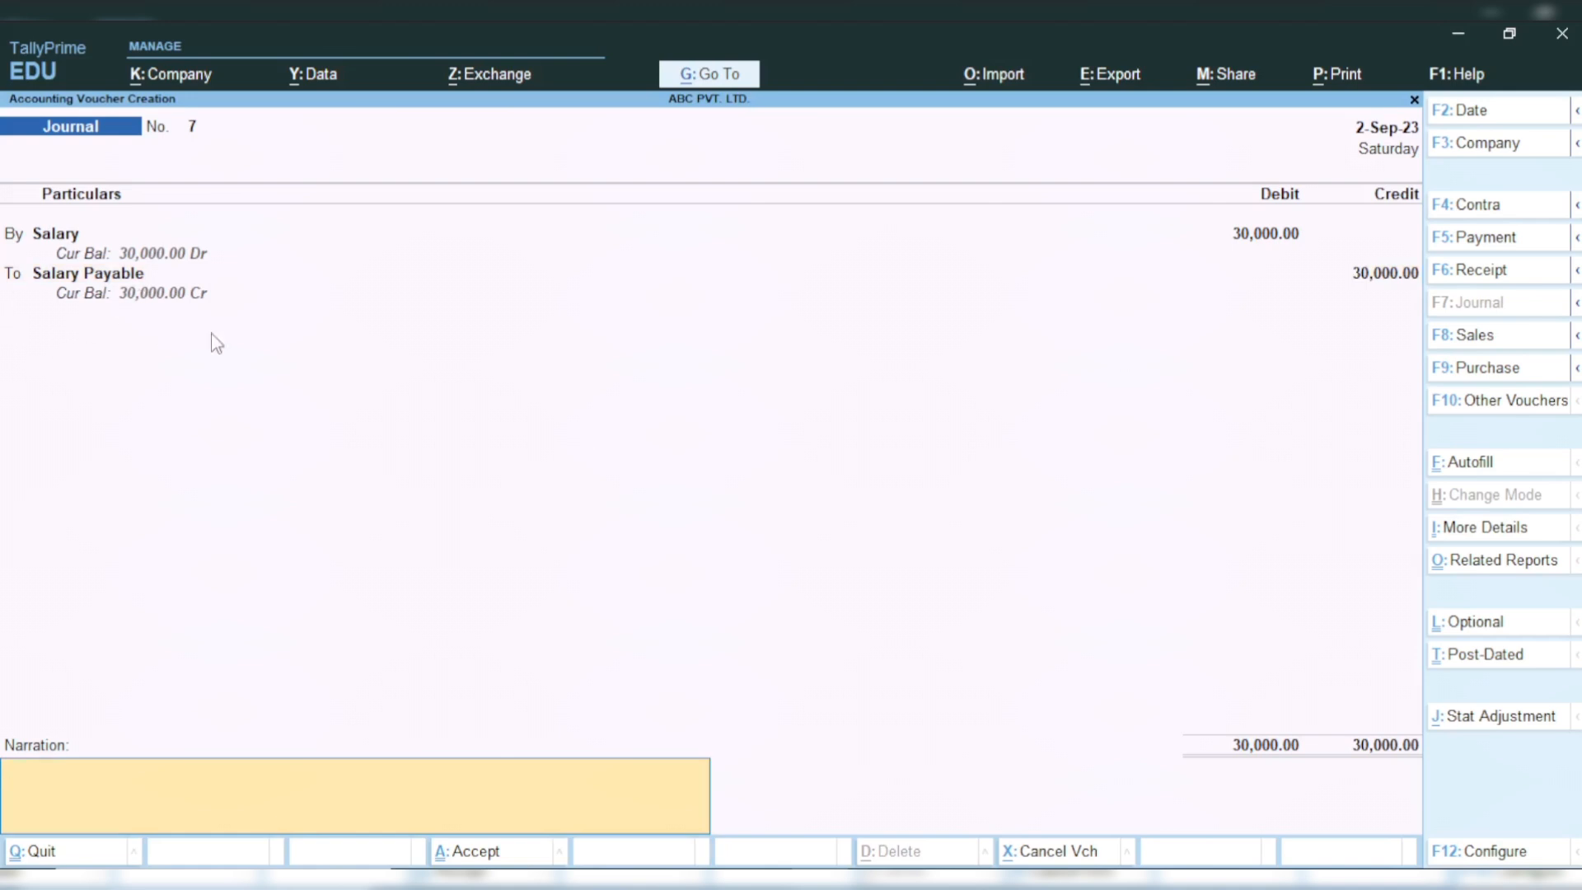
{"action": "type", "text": "Rohan salary"}
{"action": "key", "text": "Return"}
{"action": "key", "text": "Escape"}
{"action": "key", "text": "ctrl"}
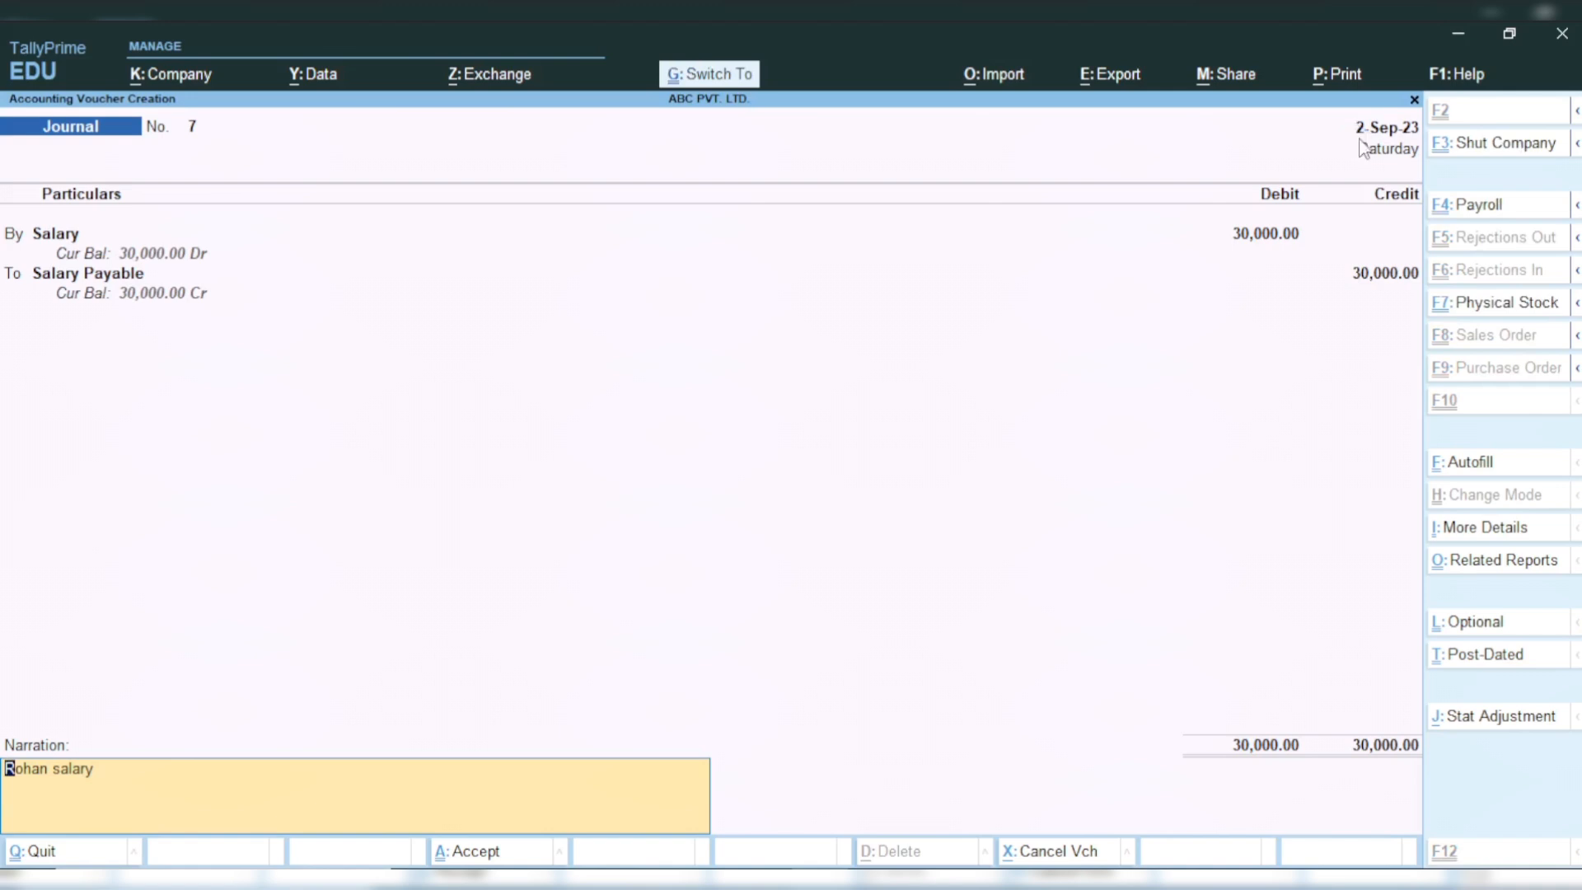
{"action": "key", "text": "ctrl+a"}
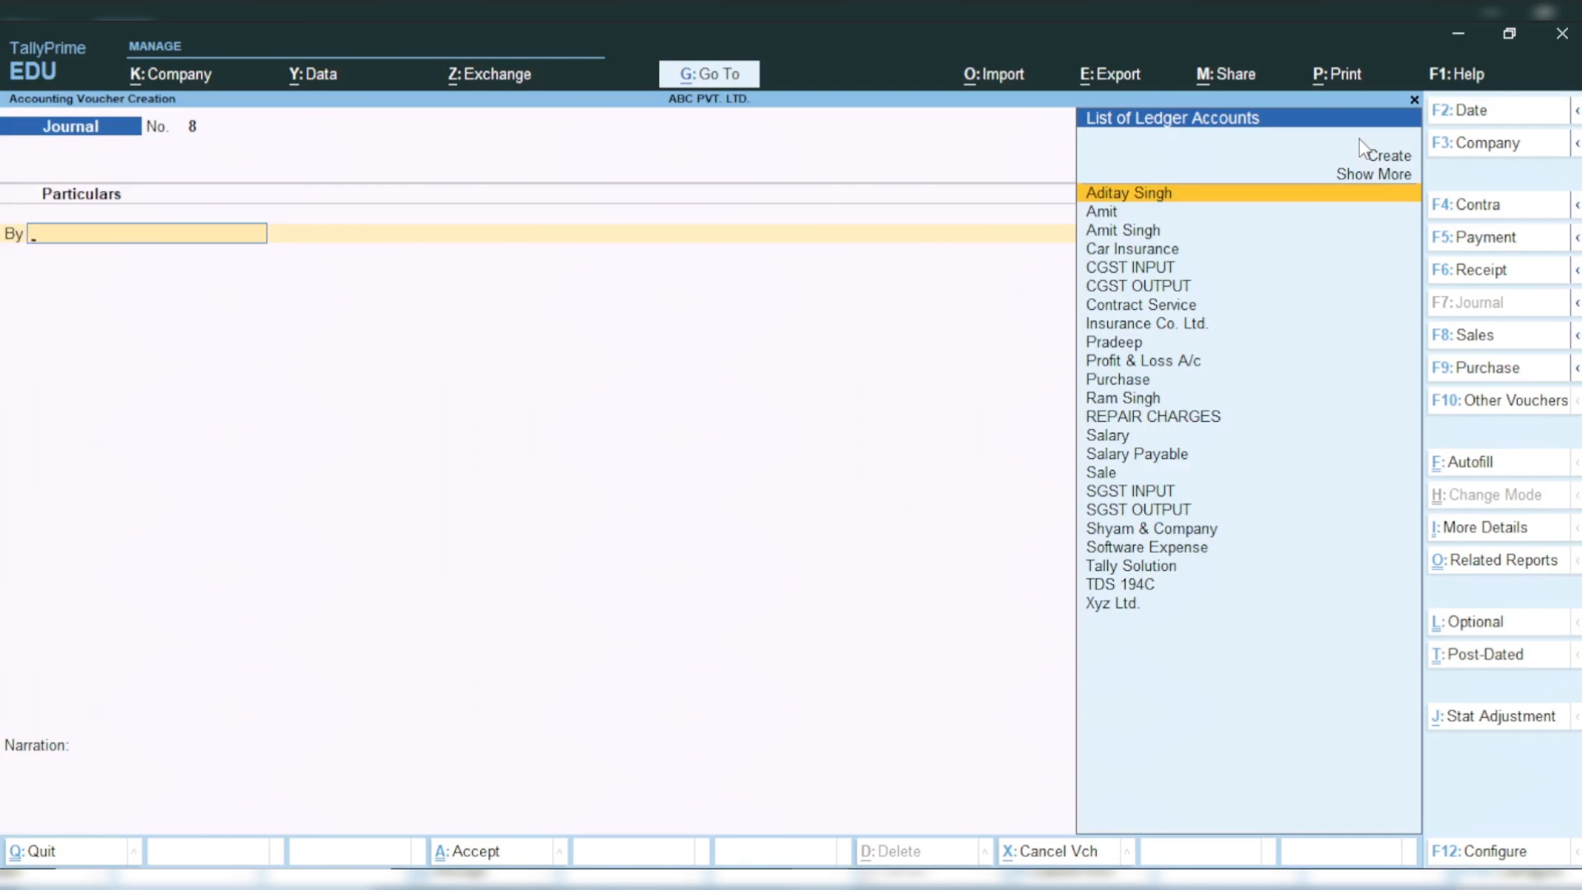
Leave journal entry and start a payment voucher with the ICICI BANK ledger as the paying account
{"action": "key", "text": "Escape"}
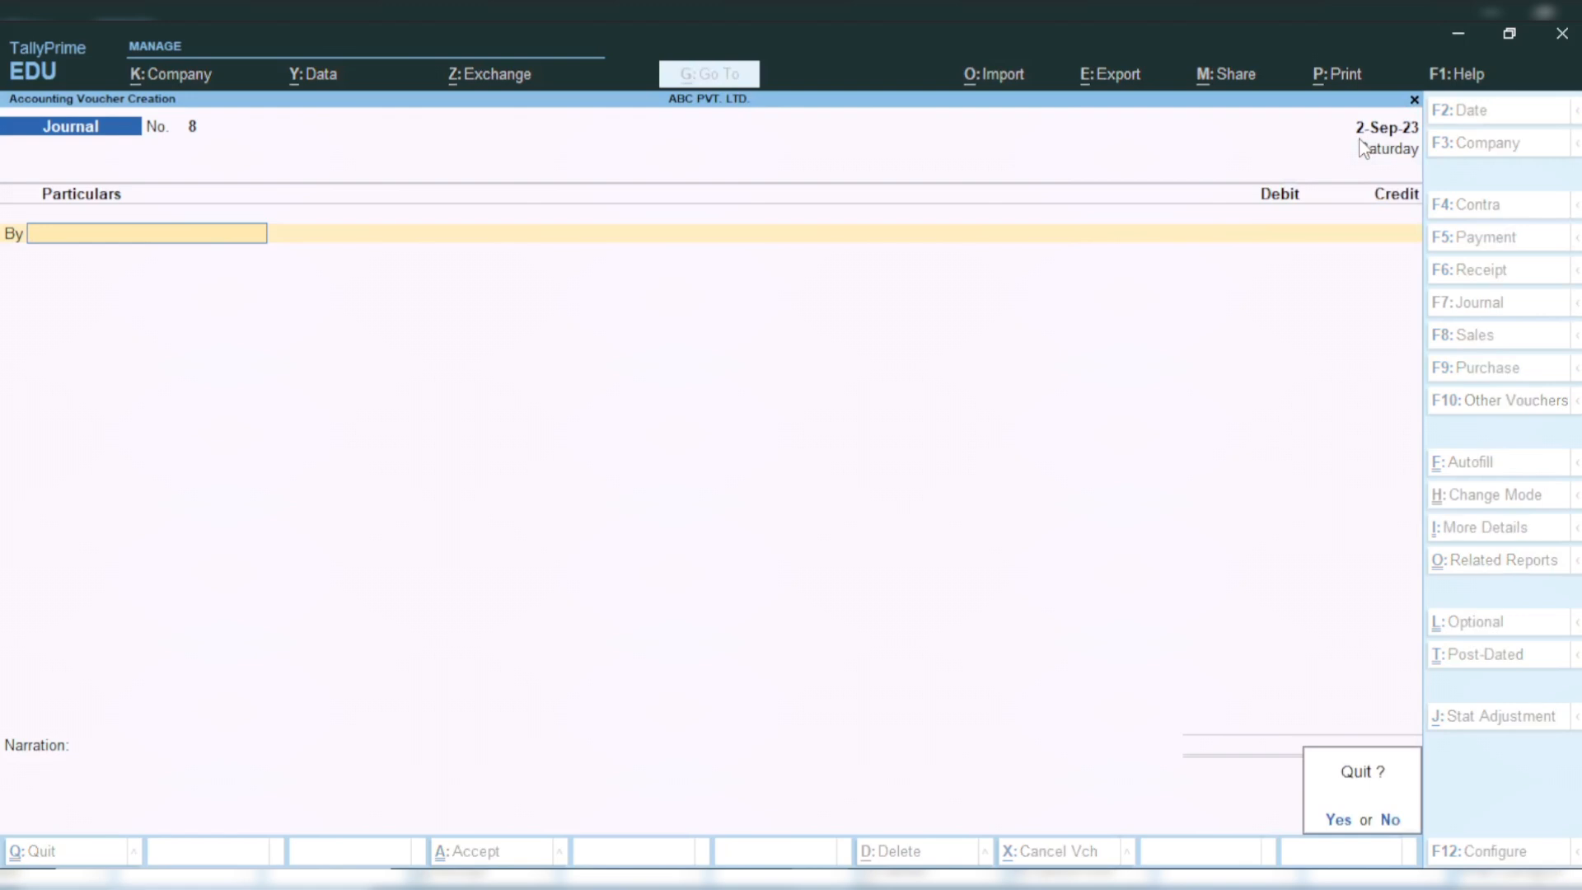
{"action": "key", "text": "y"}
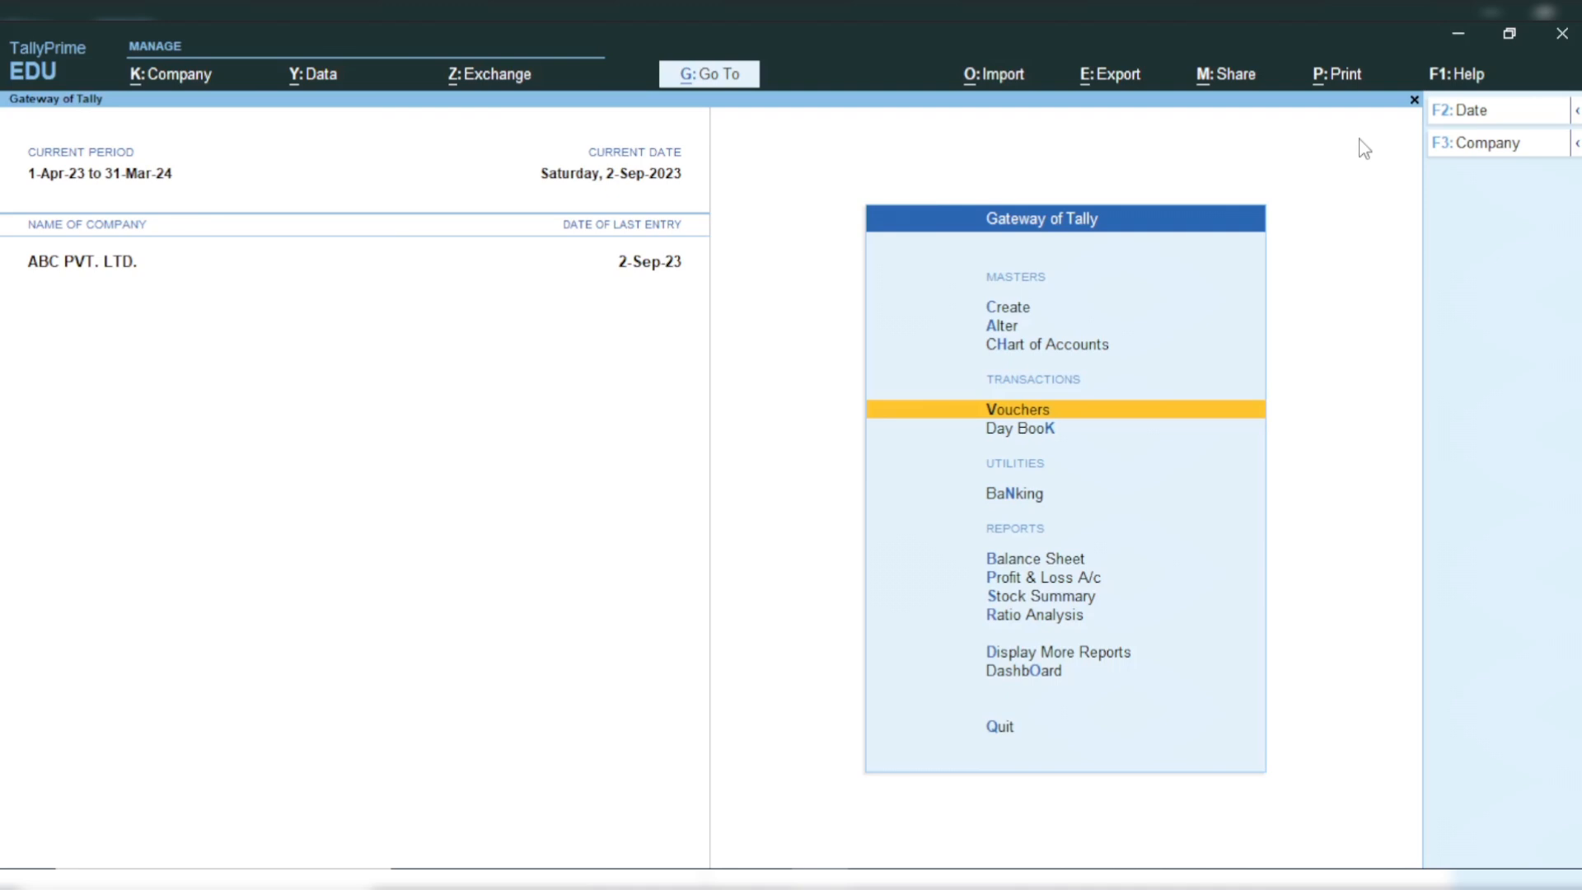
{"action": "key", "text": "Return"}
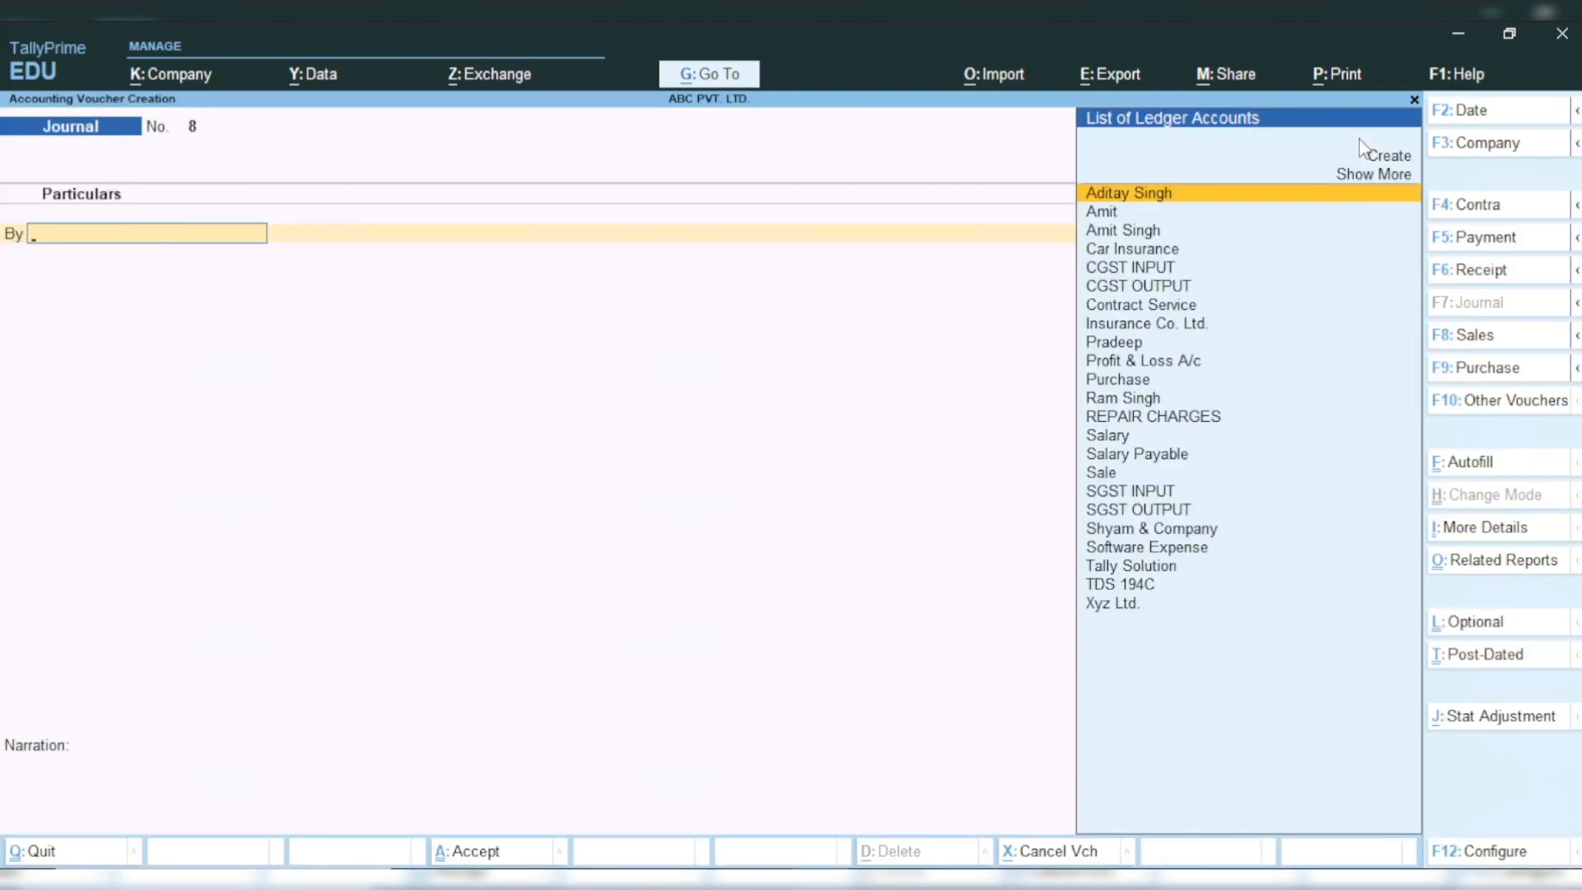
{"action": "key", "text": "F5"}
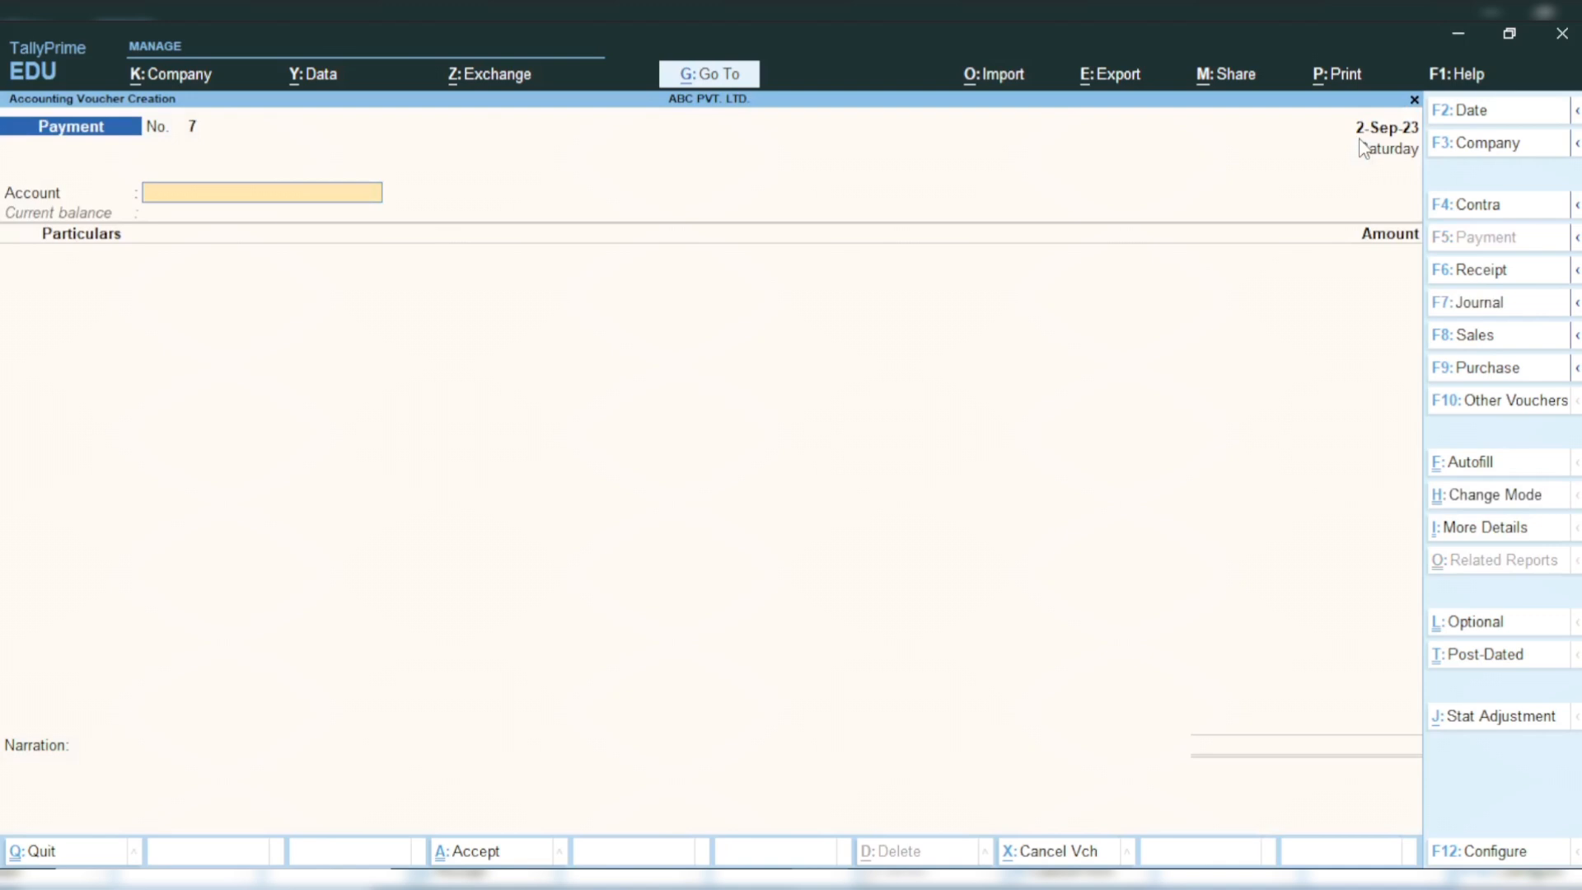
{"action": "type", "text": "ICICI"}
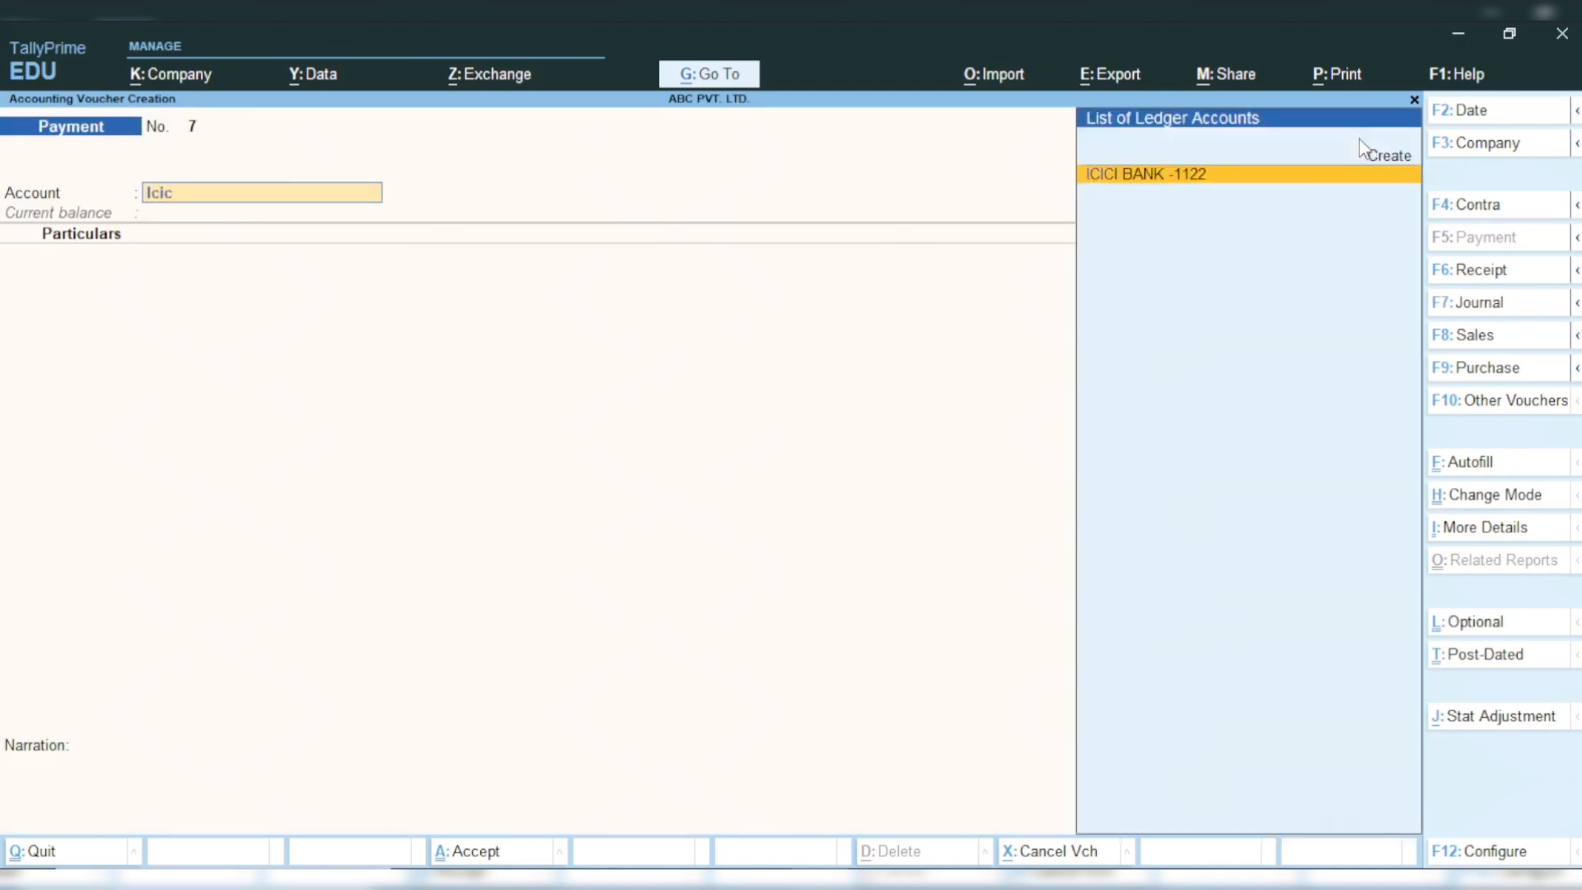
{"action": "key", "text": "Return"}
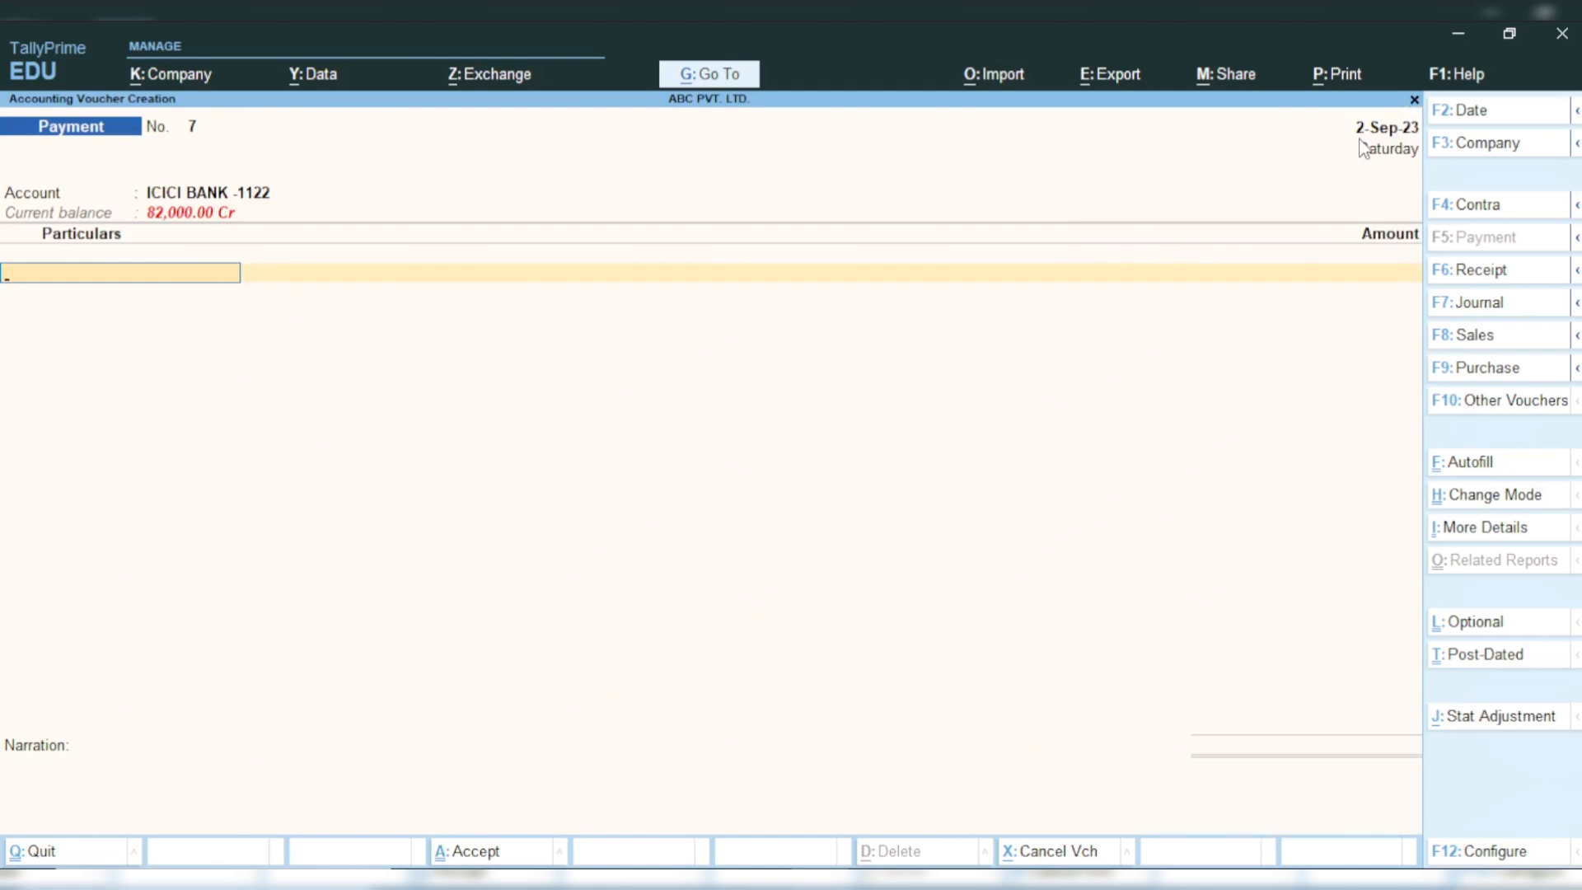
Enter Salary Payable with an amount of 30000 in the payment voucher and save it
{"action": "type", "text": "Sala"}
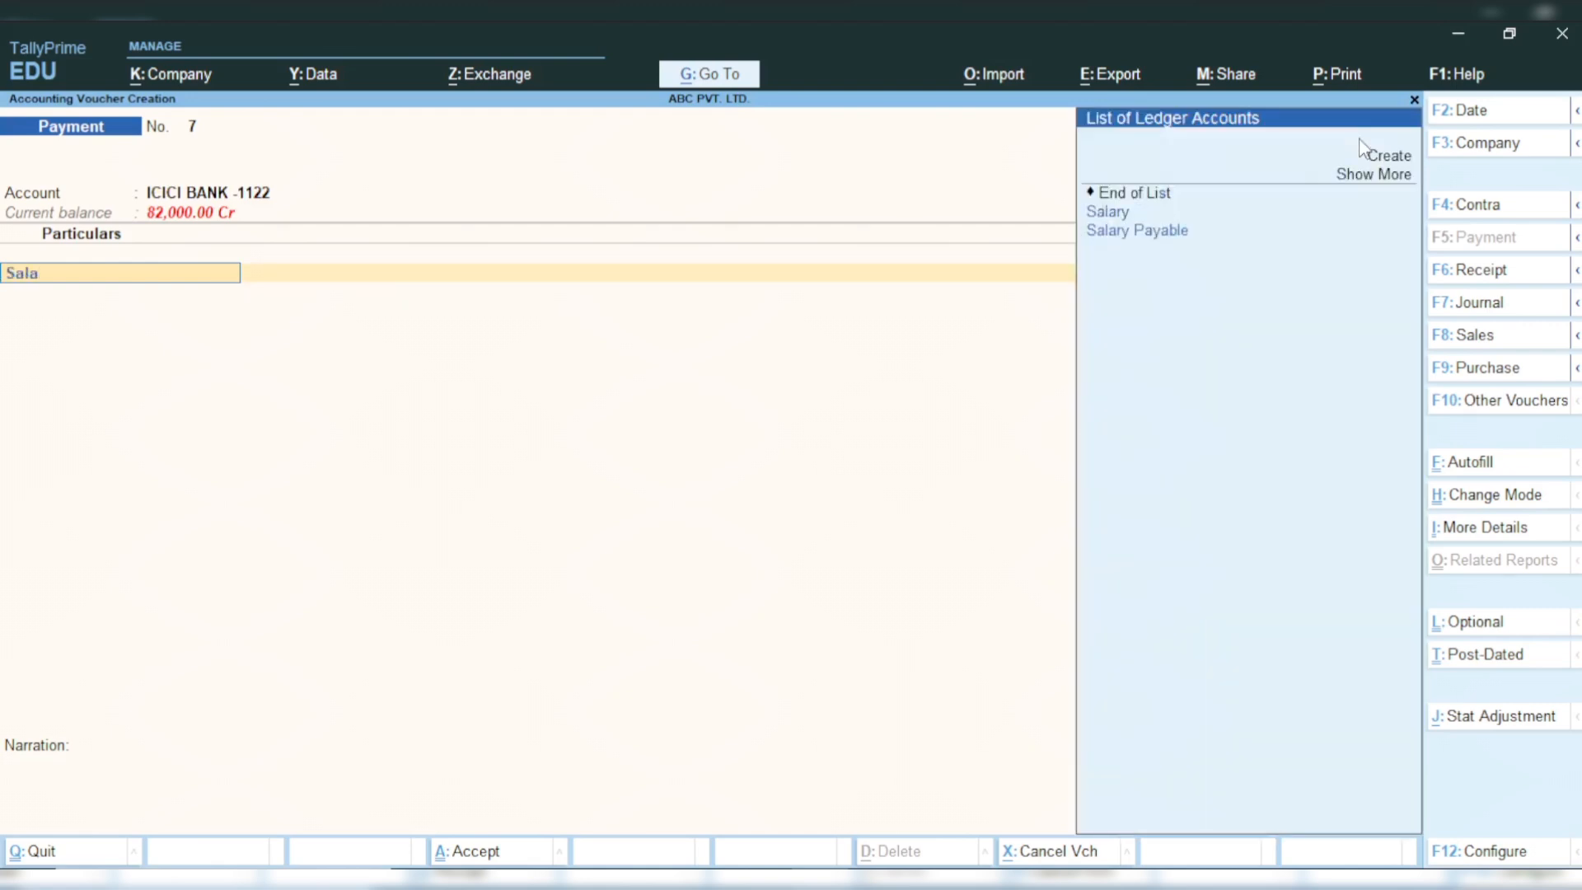
{"action": "key", "text": "Down"}
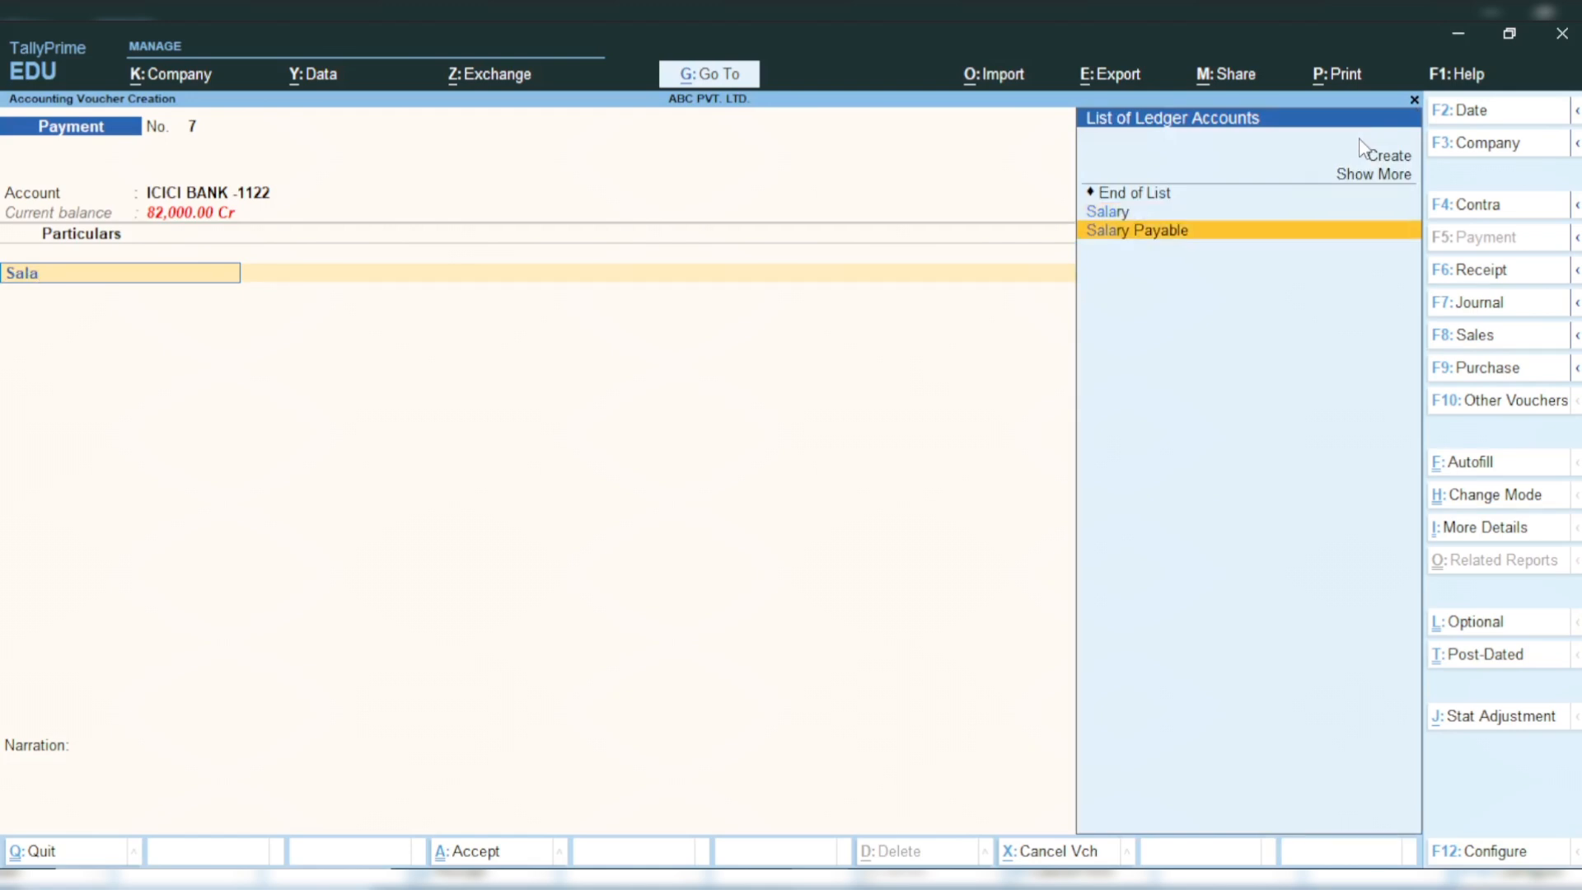
{"action": "key", "text": "Return"}
{"action": "type", "text": "30,000"}
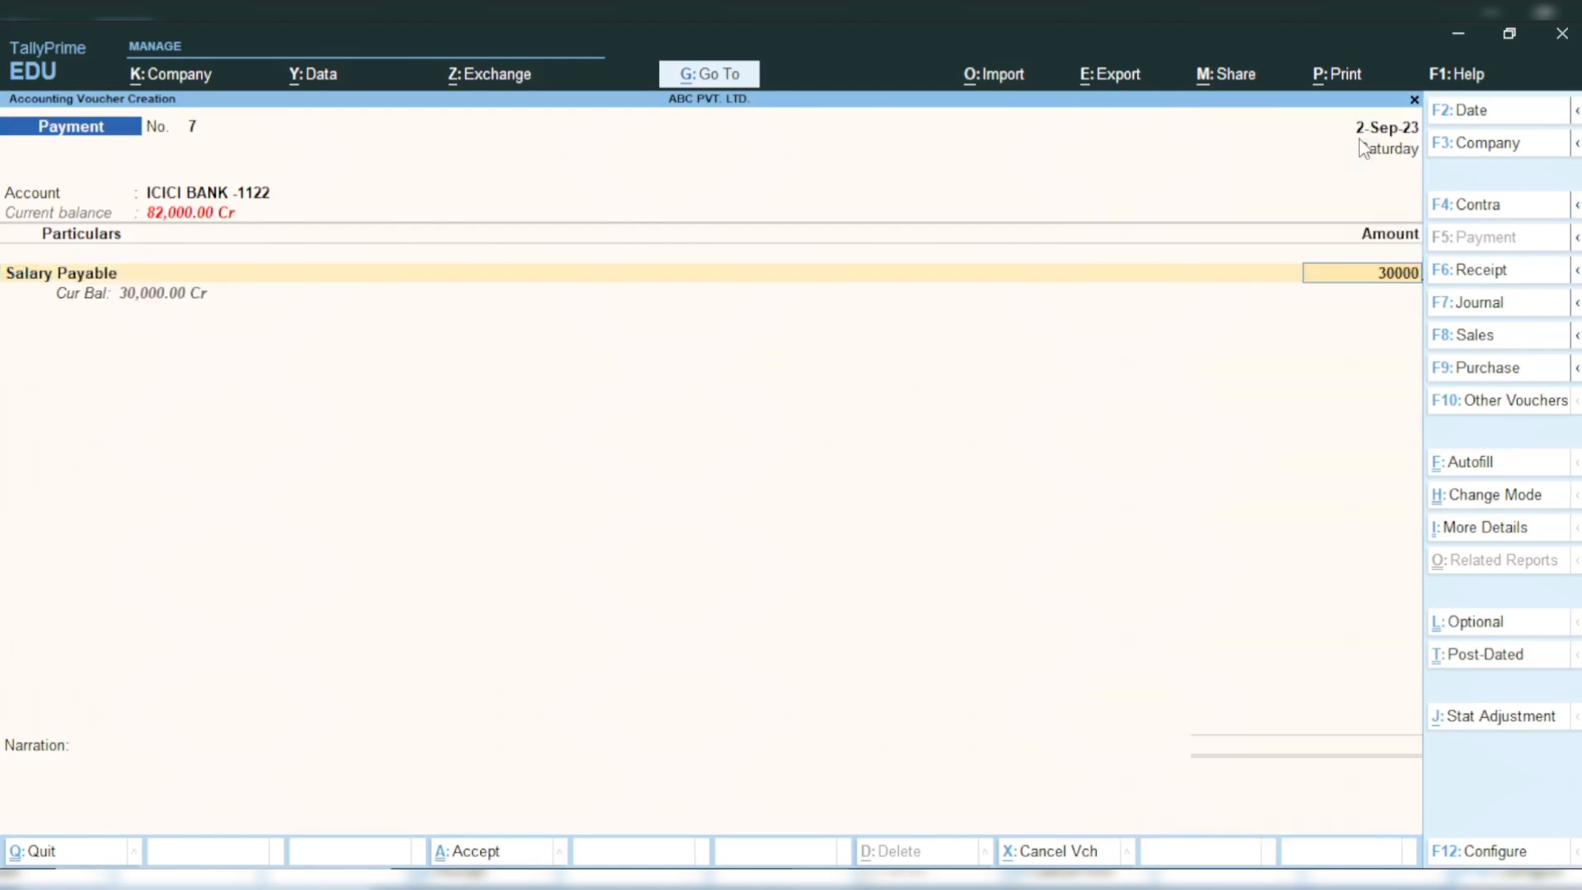
{"action": "key", "text": "Return"}
{"action": "key", "text": "Return"}
{"action": "key", "text": "ctrl"}
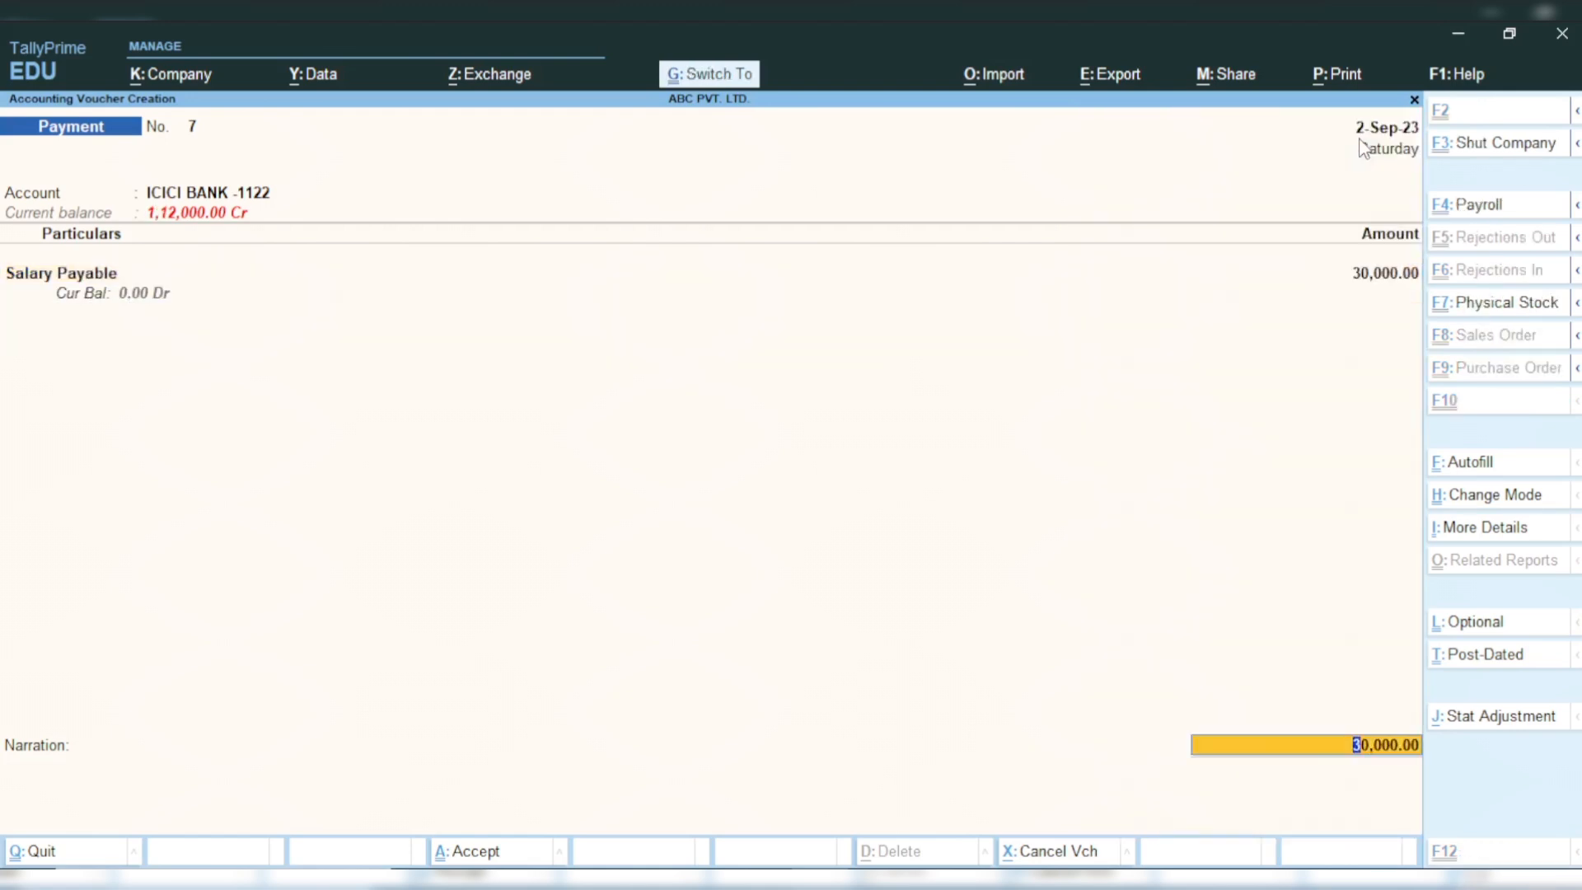
{"action": "key", "text": "ctrl+a"}
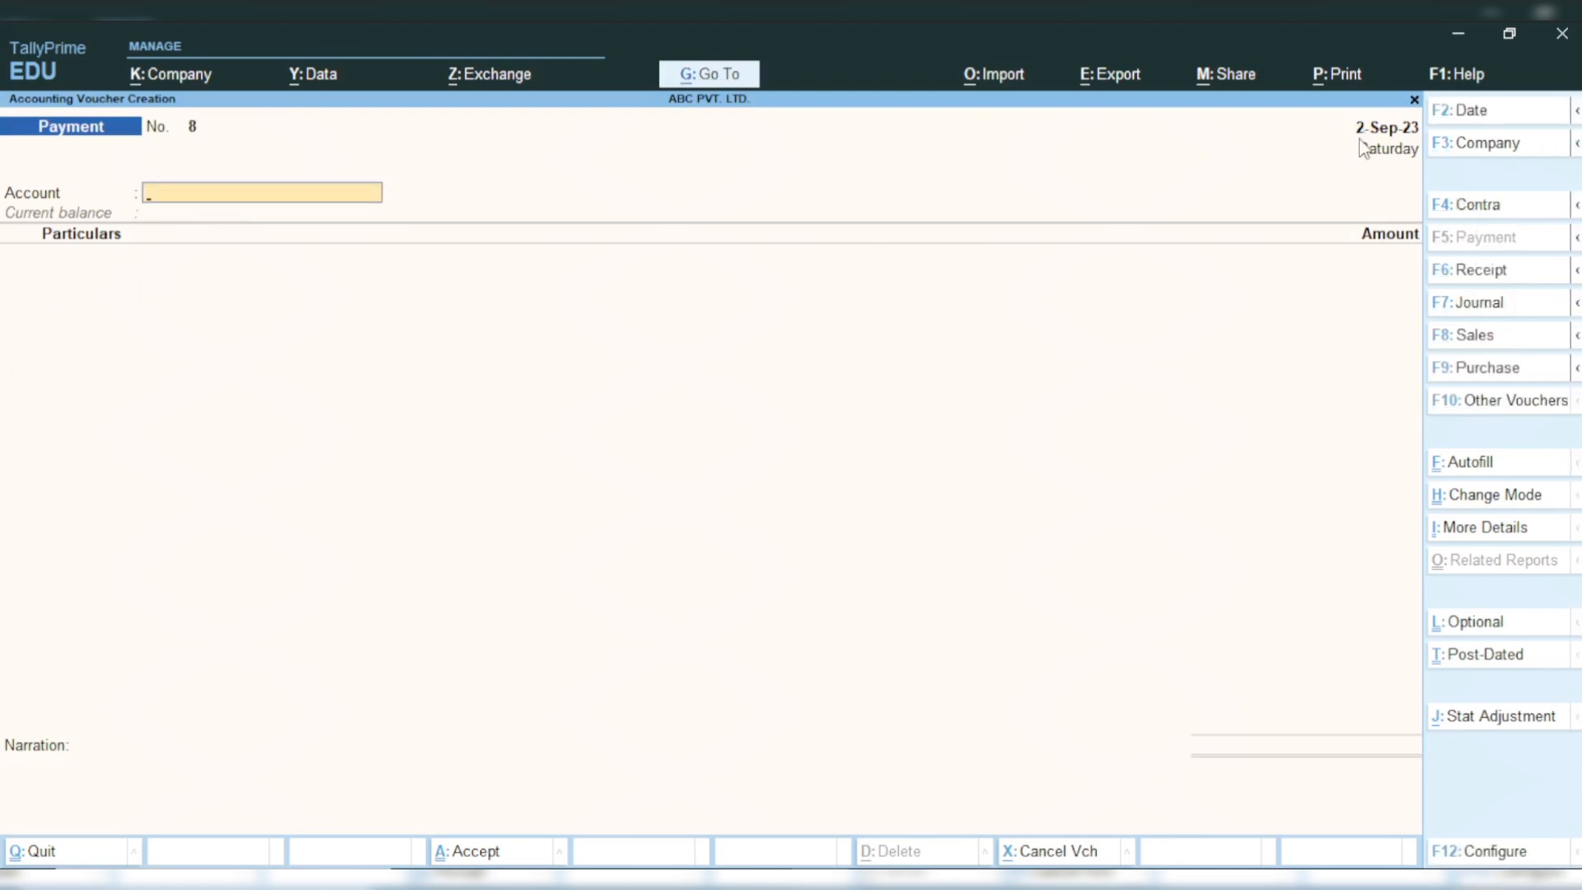
Leave payment voucher entry and open the Profit & Loss A/c report from the Gateway of Tally
{"action": "key", "text": "Escape"}
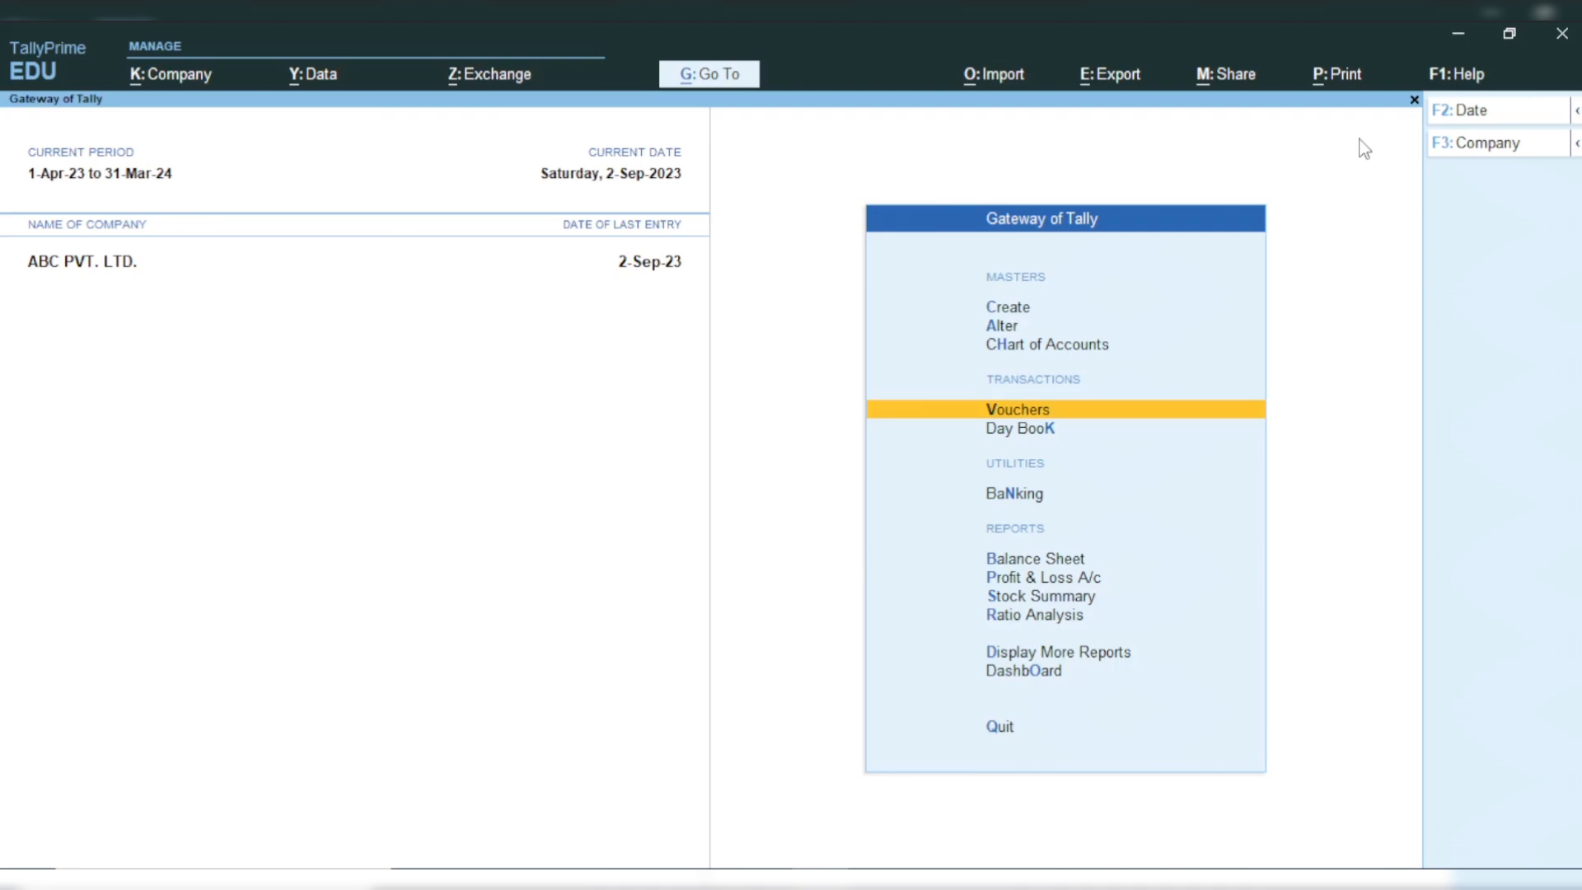
{"action": "key", "text": "Escape"}
{"action": "key", "text": "Escape"}
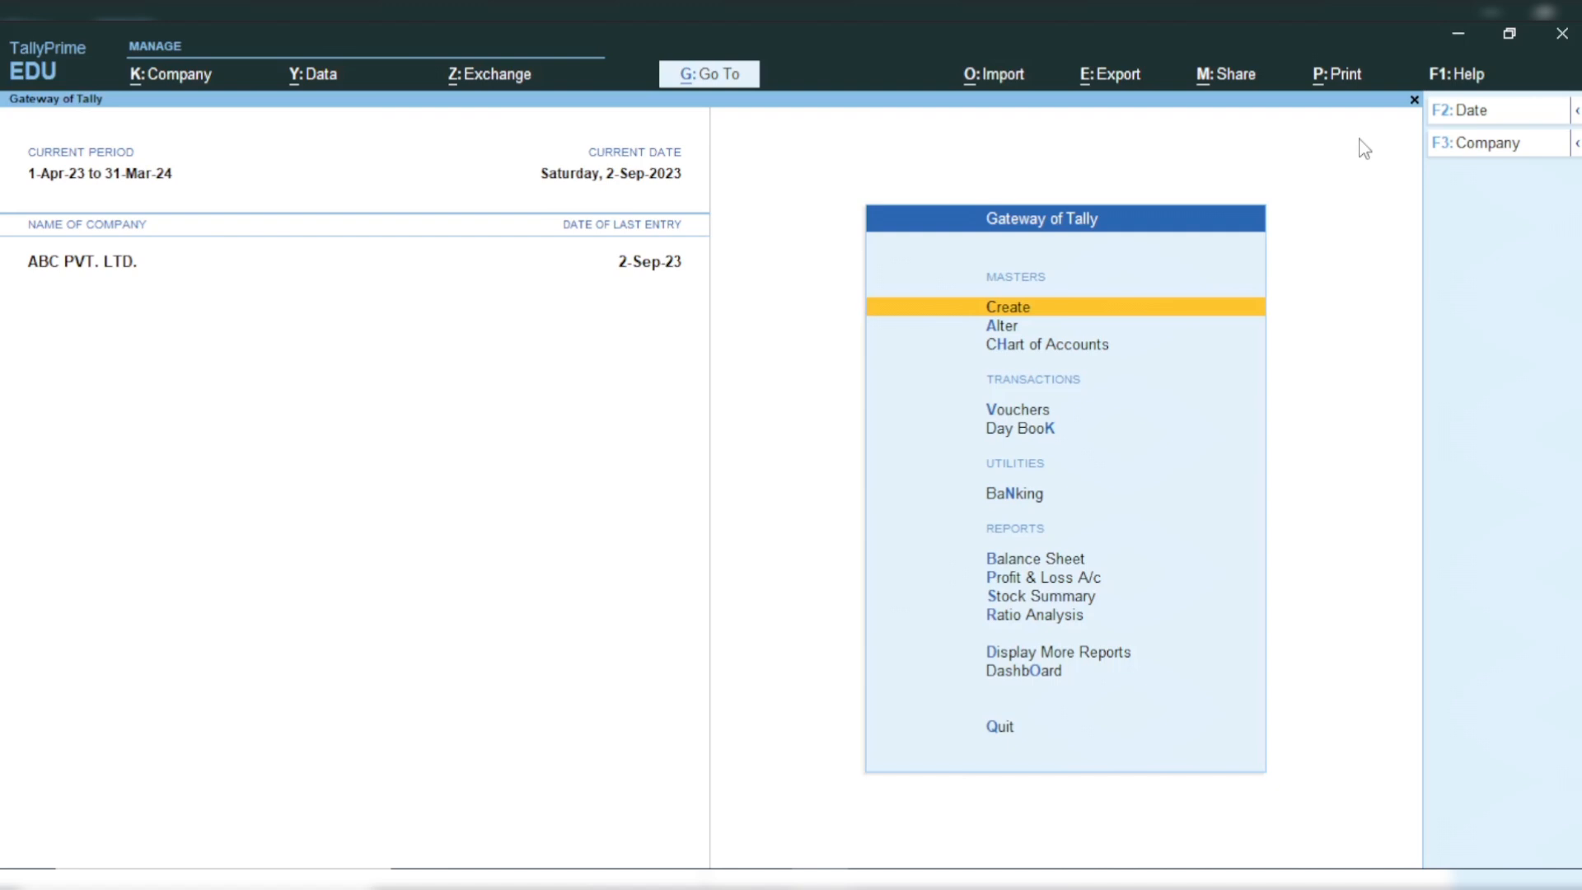
{"action": "key", "text": "p"}
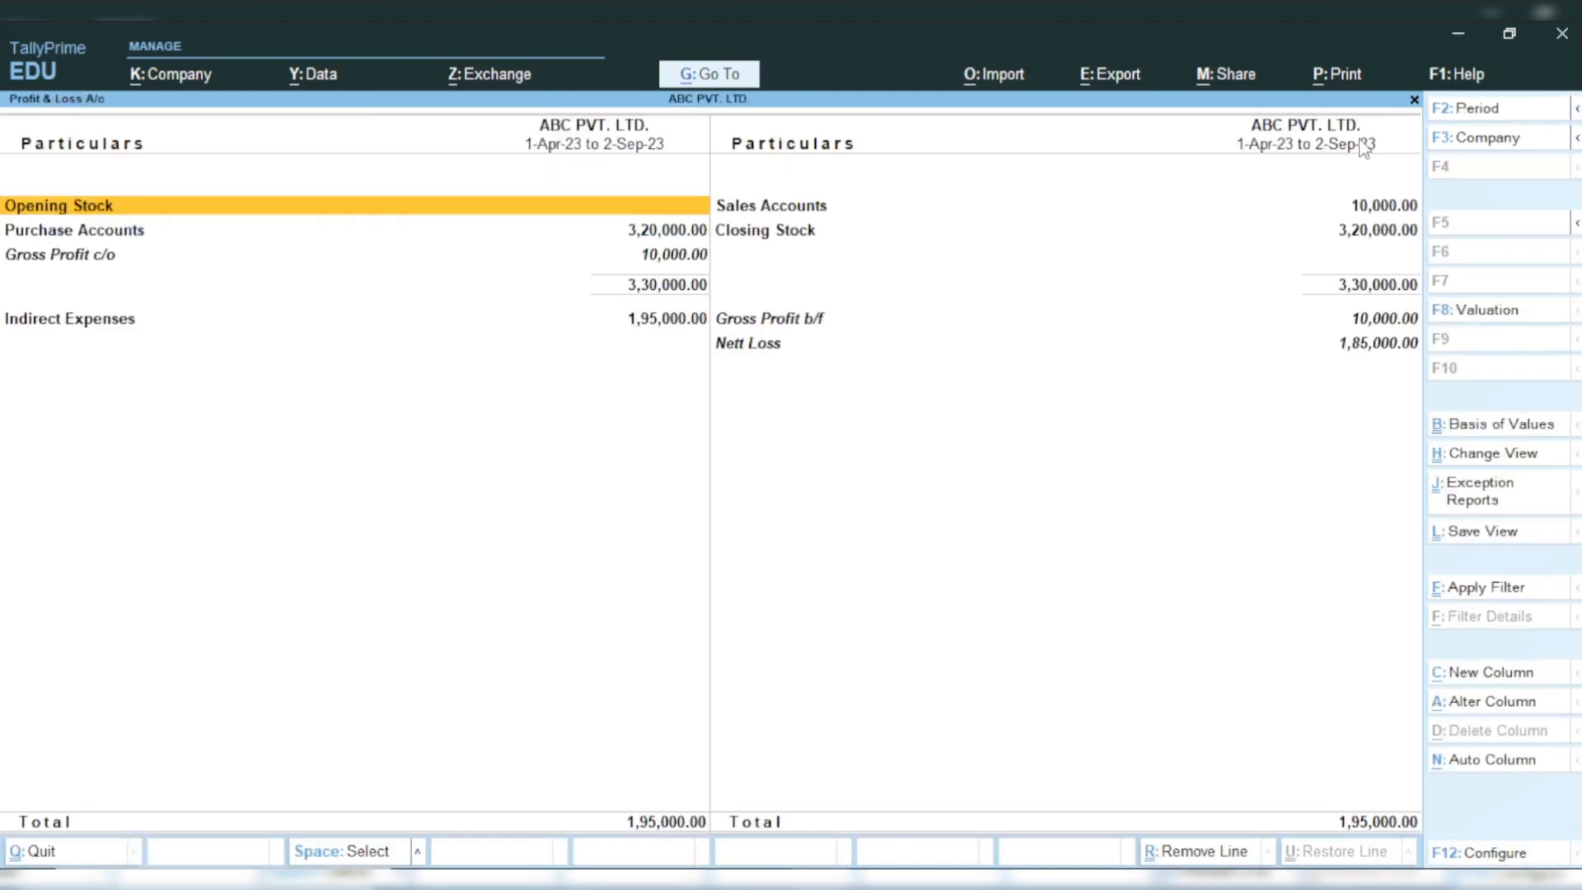
Drill down from Indirect Expenses to the Salary ledger's monthly summary to check September, and return to the Gateway of Tally
{"action": "key", "text": "Down"}
{"action": "key", "text": "Down"}
{"action": "key", "text": "Down"}
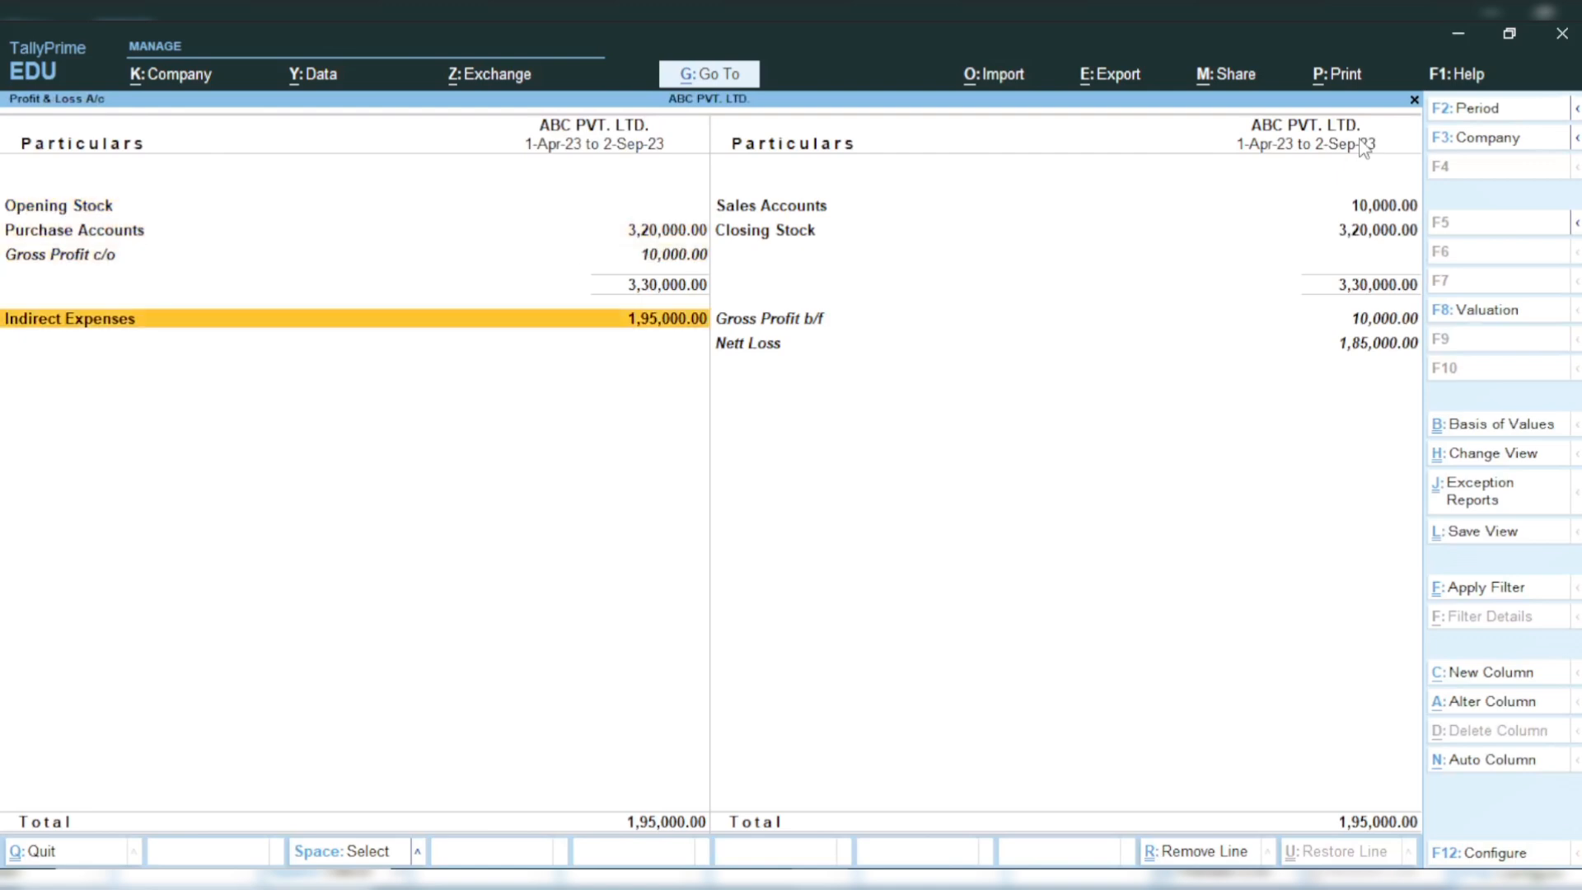
{"action": "key", "text": "Return"}
{"action": "key", "text": "Down"}
{"action": "key", "text": "Down"}
{"action": "key", "text": "Down"}
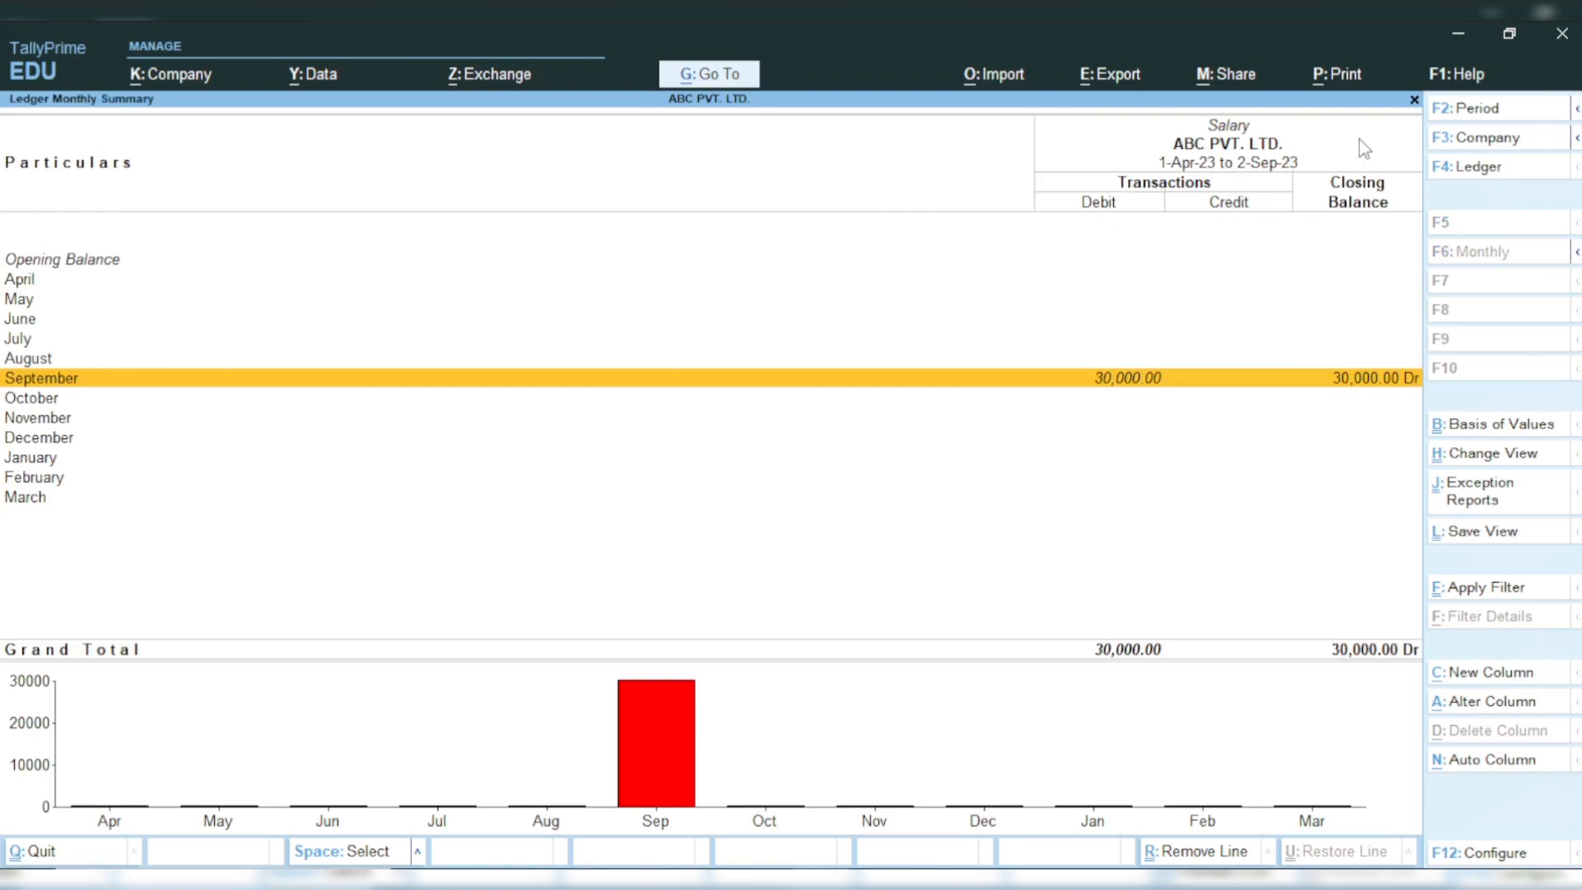
{"action": "key", "text": "Escape"}
{"action": "key", "text": "Escape"}
{"action": "key", "text": "Escape"}
{"action": "key", "text": "Escape"}
{"action": "key", "text": "Escape"}
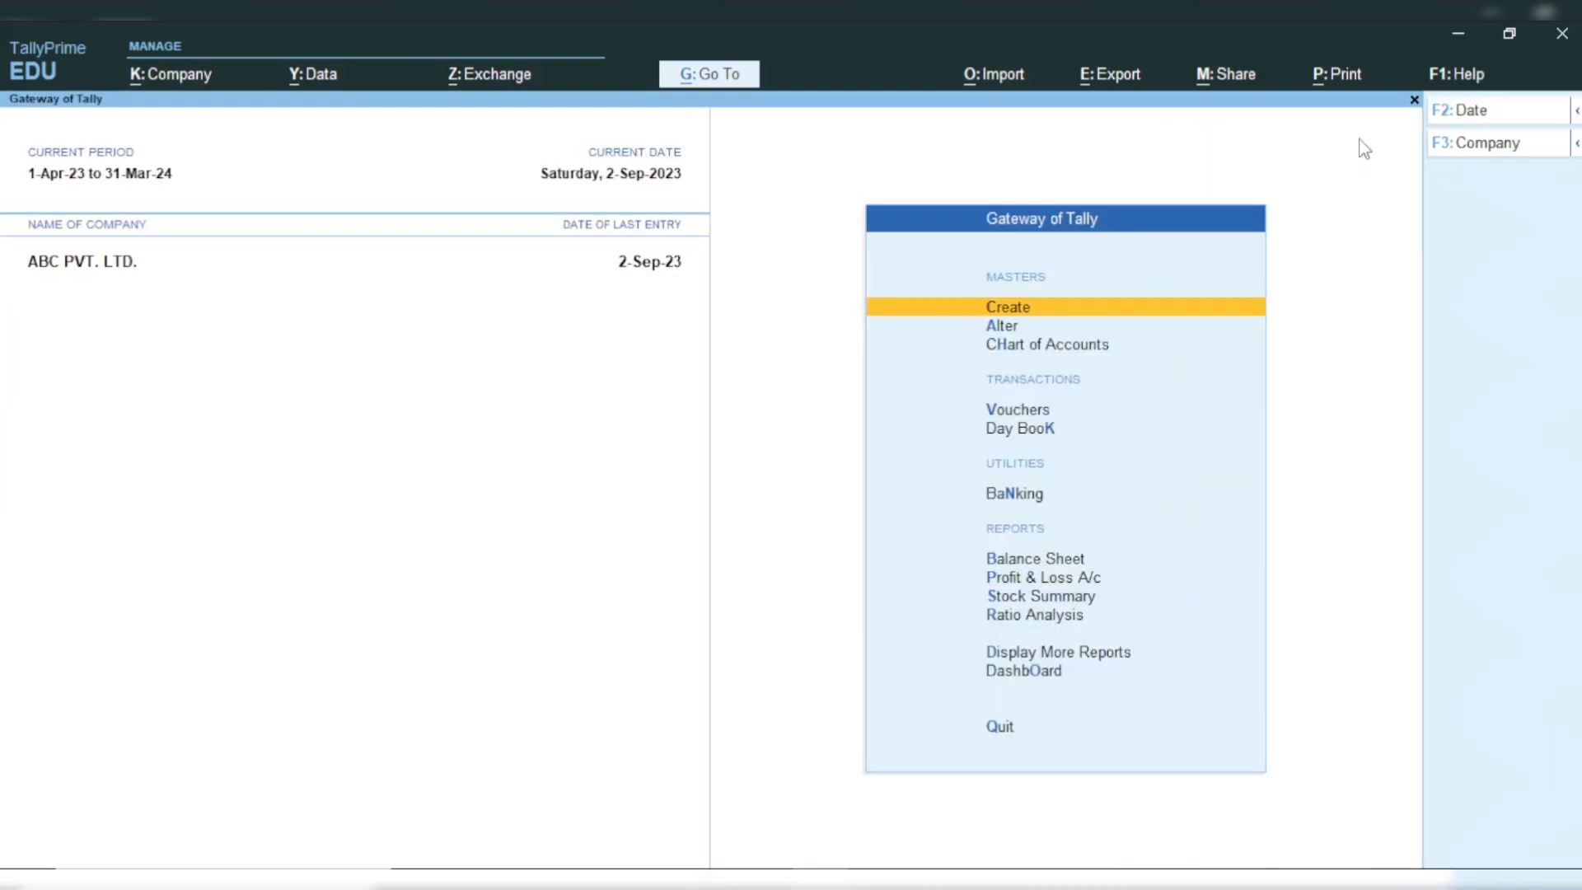
Open the Balance Sheet and drill down into the Current Liabilities group summary
{"action": "key", "text": "b"}
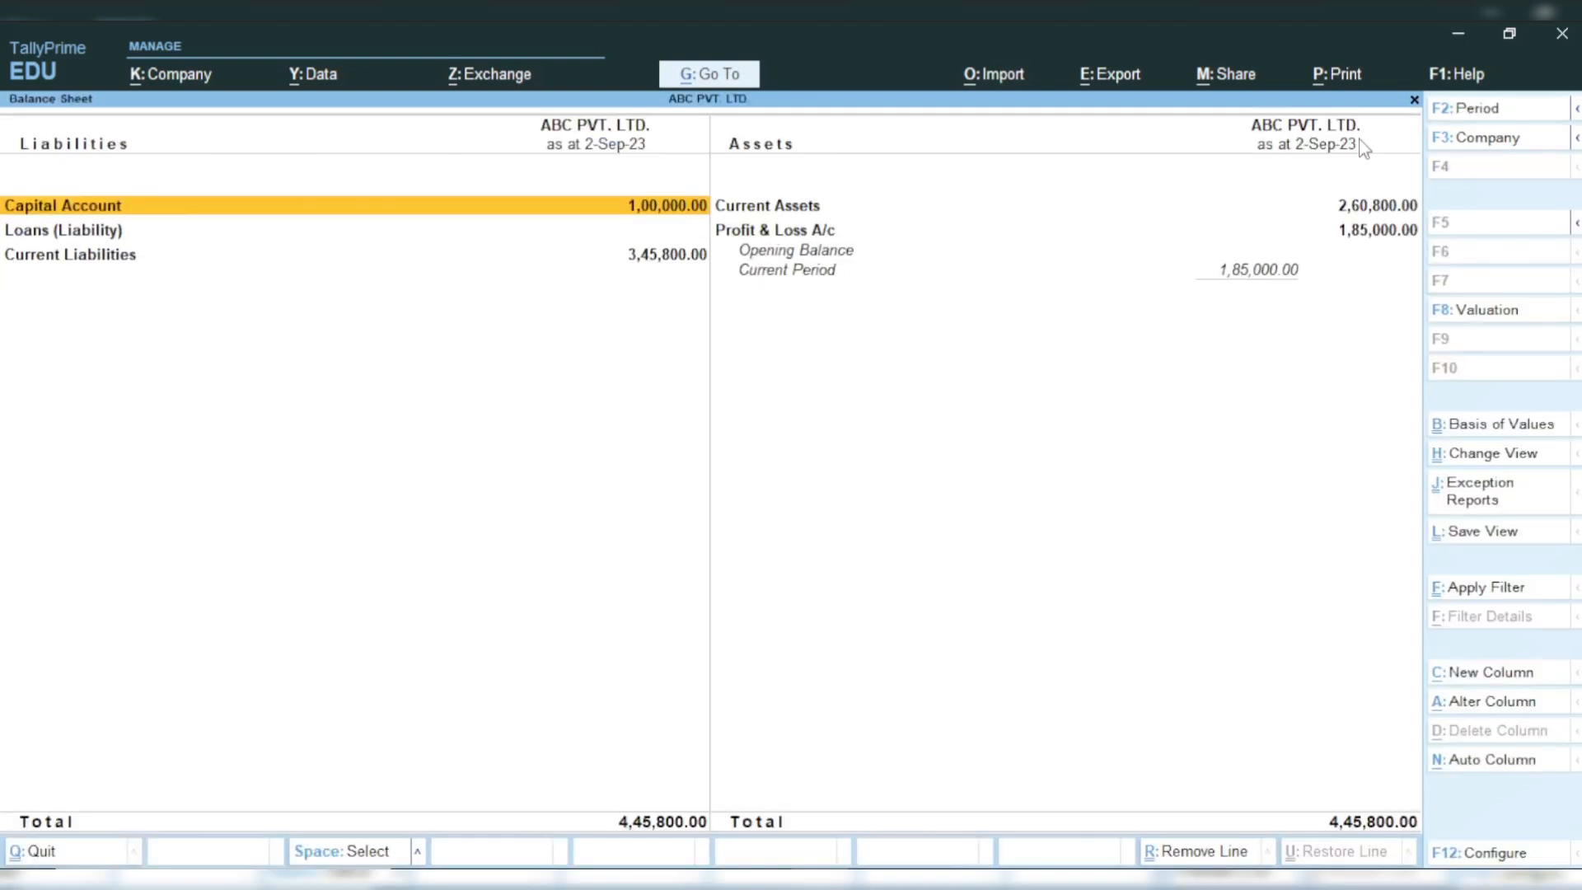
{"action": "key", "text": "Right"}
{"action": "key", "text": "Left"}
{"action": "key", "text": "Down"}
{"action": "key", "text": "Down"}
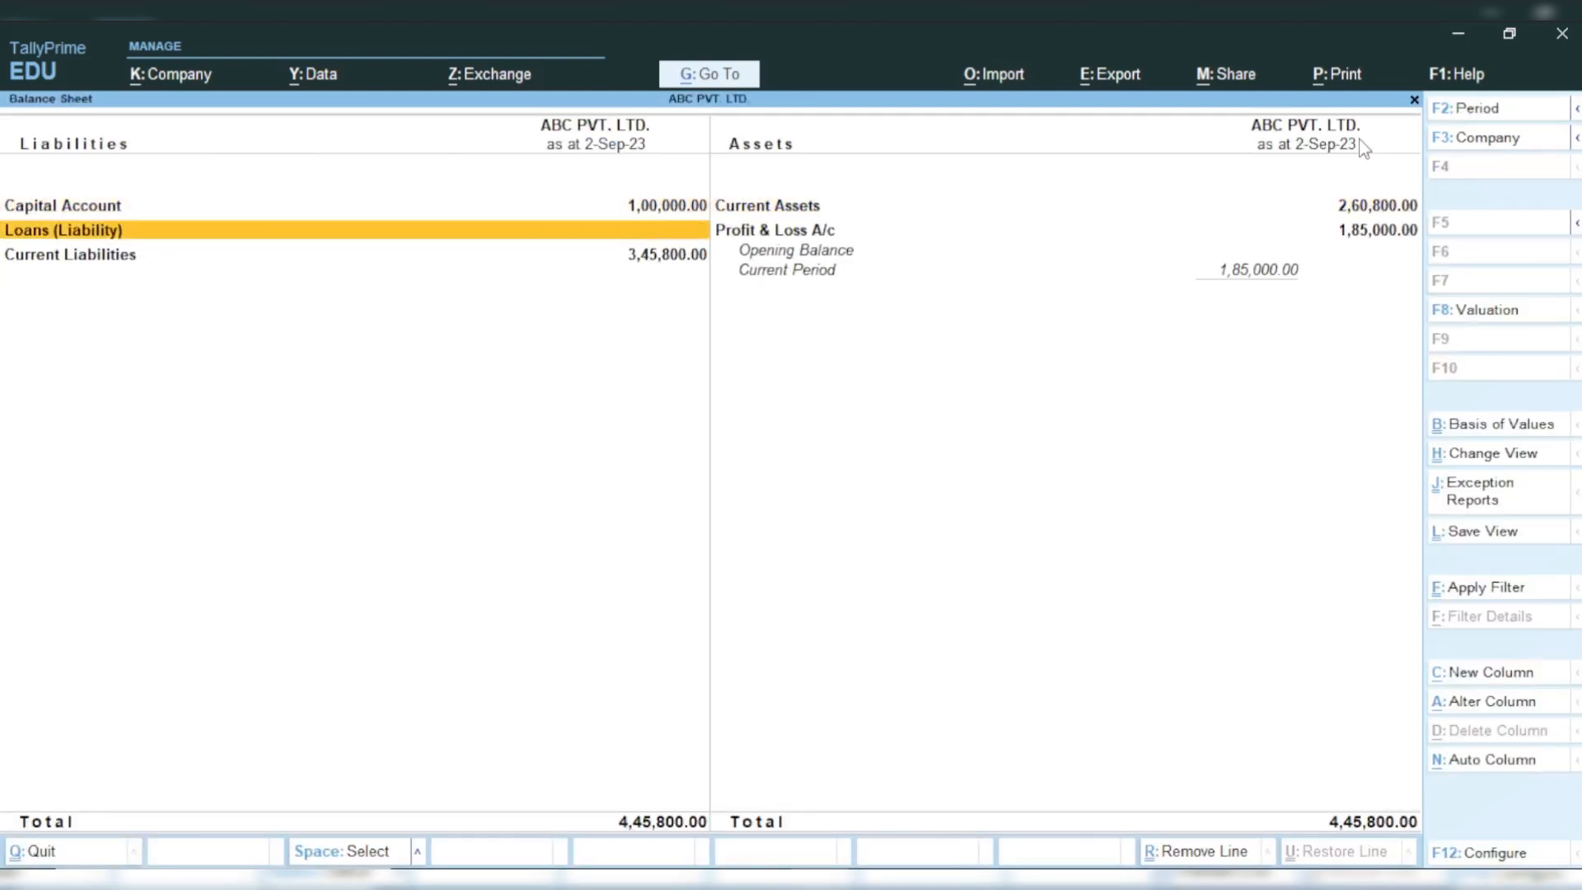
{"action": "key", "text": "Return"}
{"action": "key", "text": "Down"}
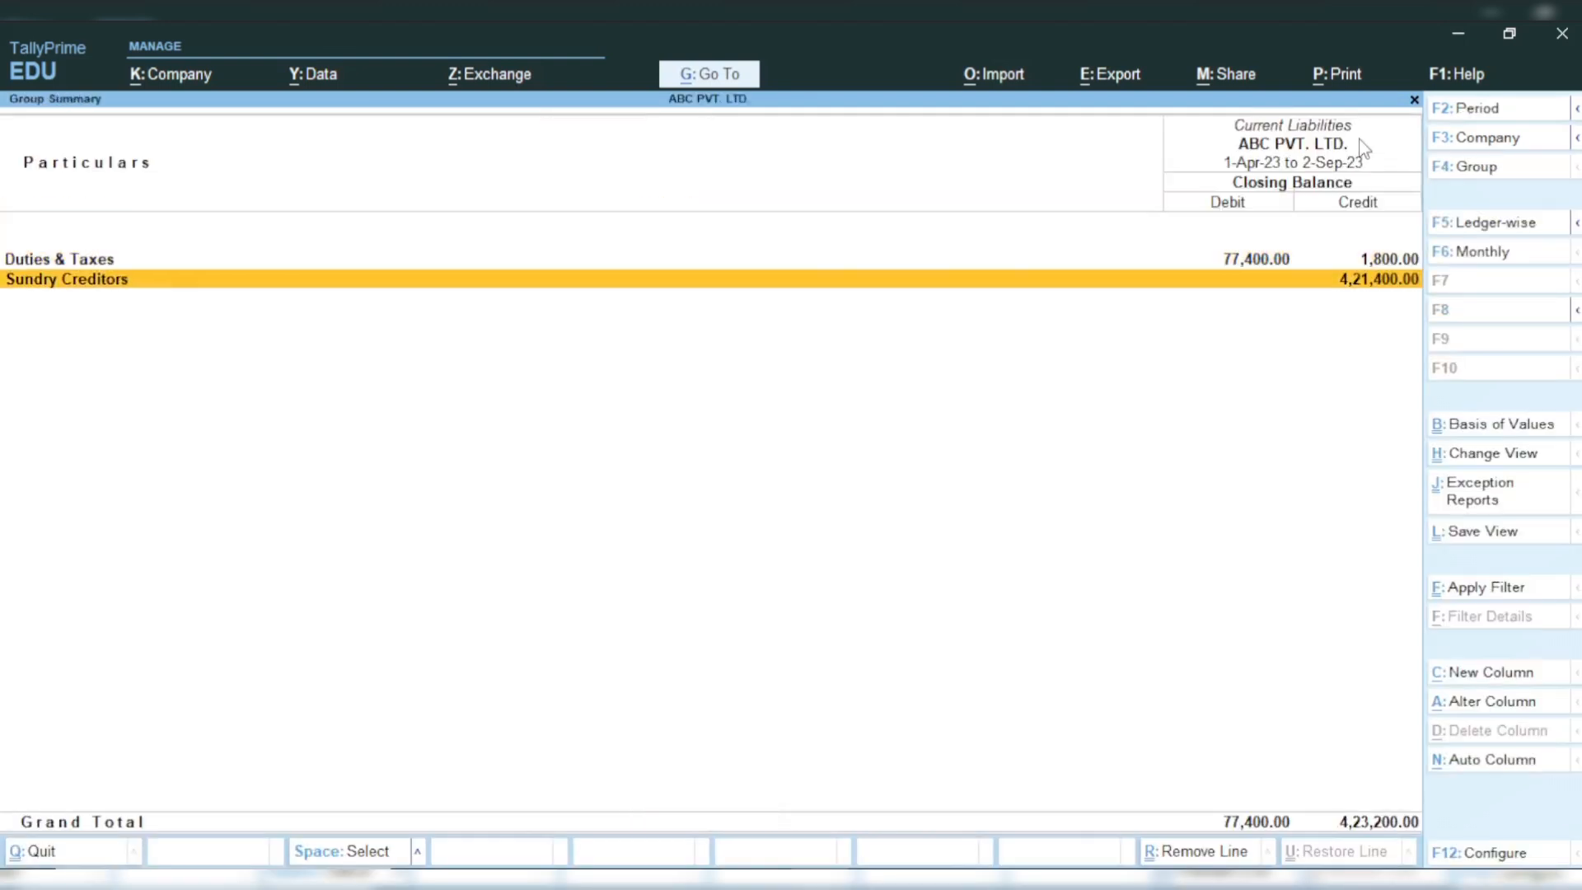
Examine the ledgers under Sundry Creditors and go back to the Gateway of Tally without quitting the program
{"action": "key", "text": "Up"}
{"action": "key", "text": "Down"}
{"action": "key", "text": "Return"}
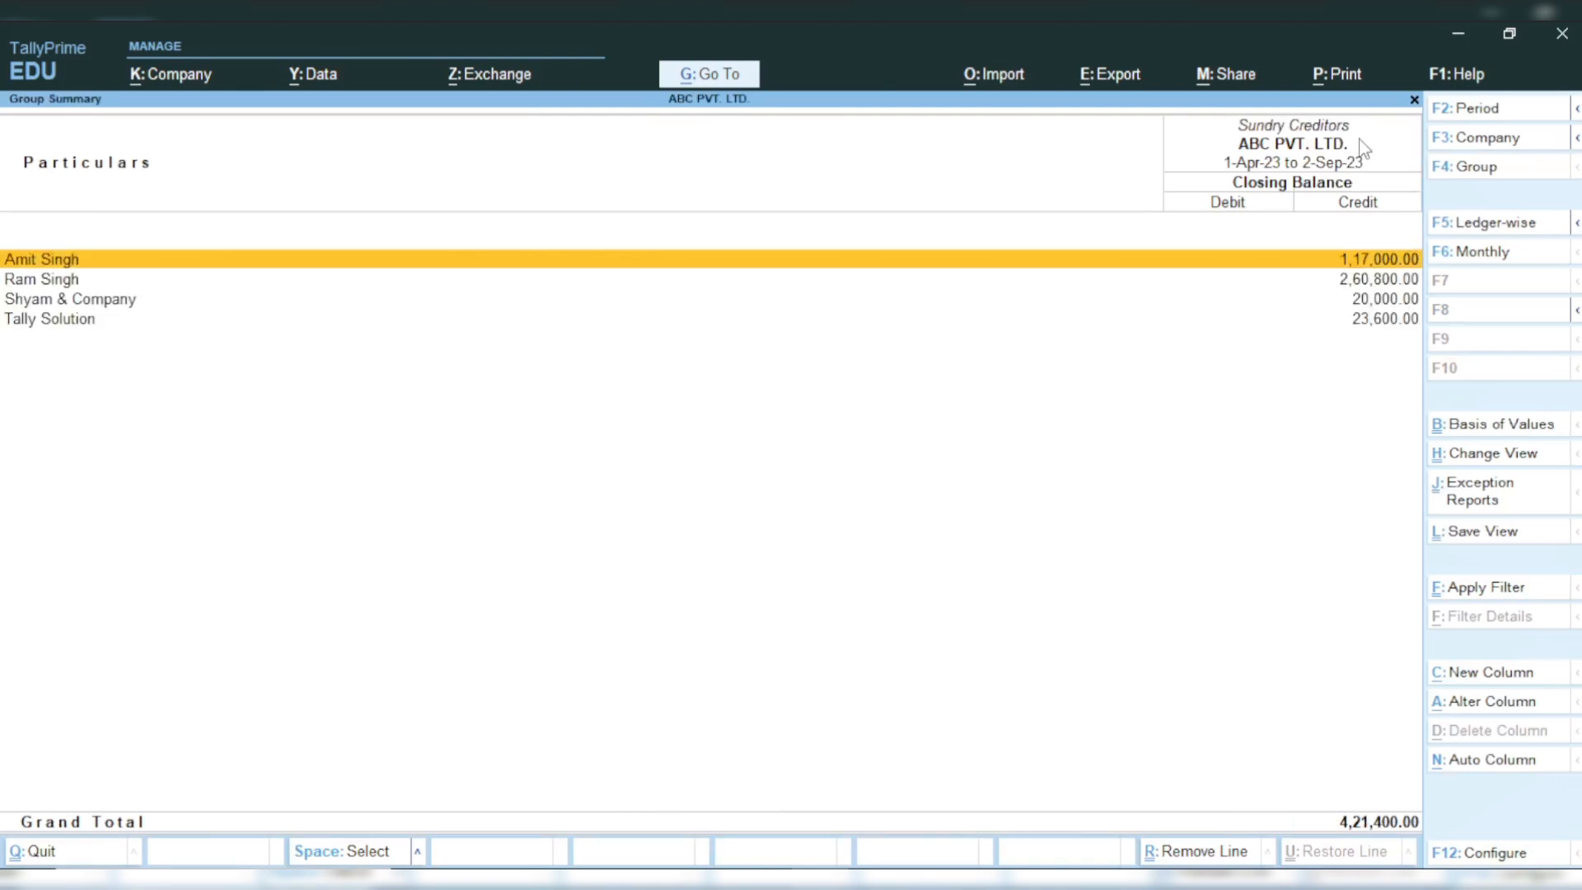
{"action": "key", "text": "Escape"}
{"action": "key", "text": "Escape"}
{"action": "key", "text": "Escape"}
{"action": "key", "text": "Escape"}
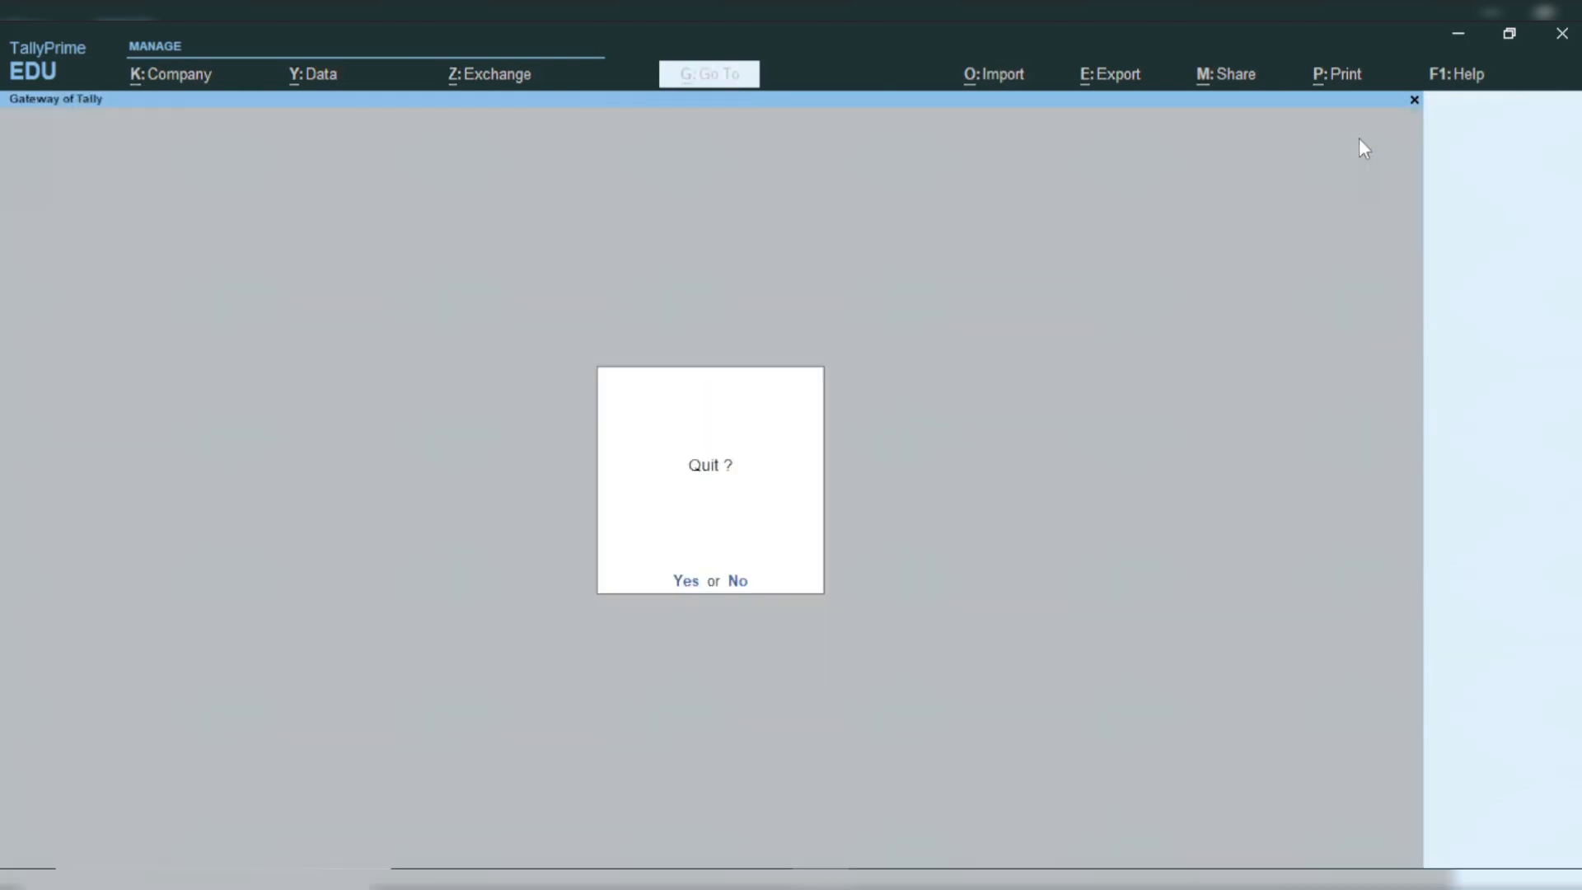
{"action": "key", "text": "Escape"}
Display the Salary Payable ledger's vouchers from the account books to review its journal and payment entries, and close the report
{"action": "key", "text": "d"}
{"action": "type", "text": "al"}
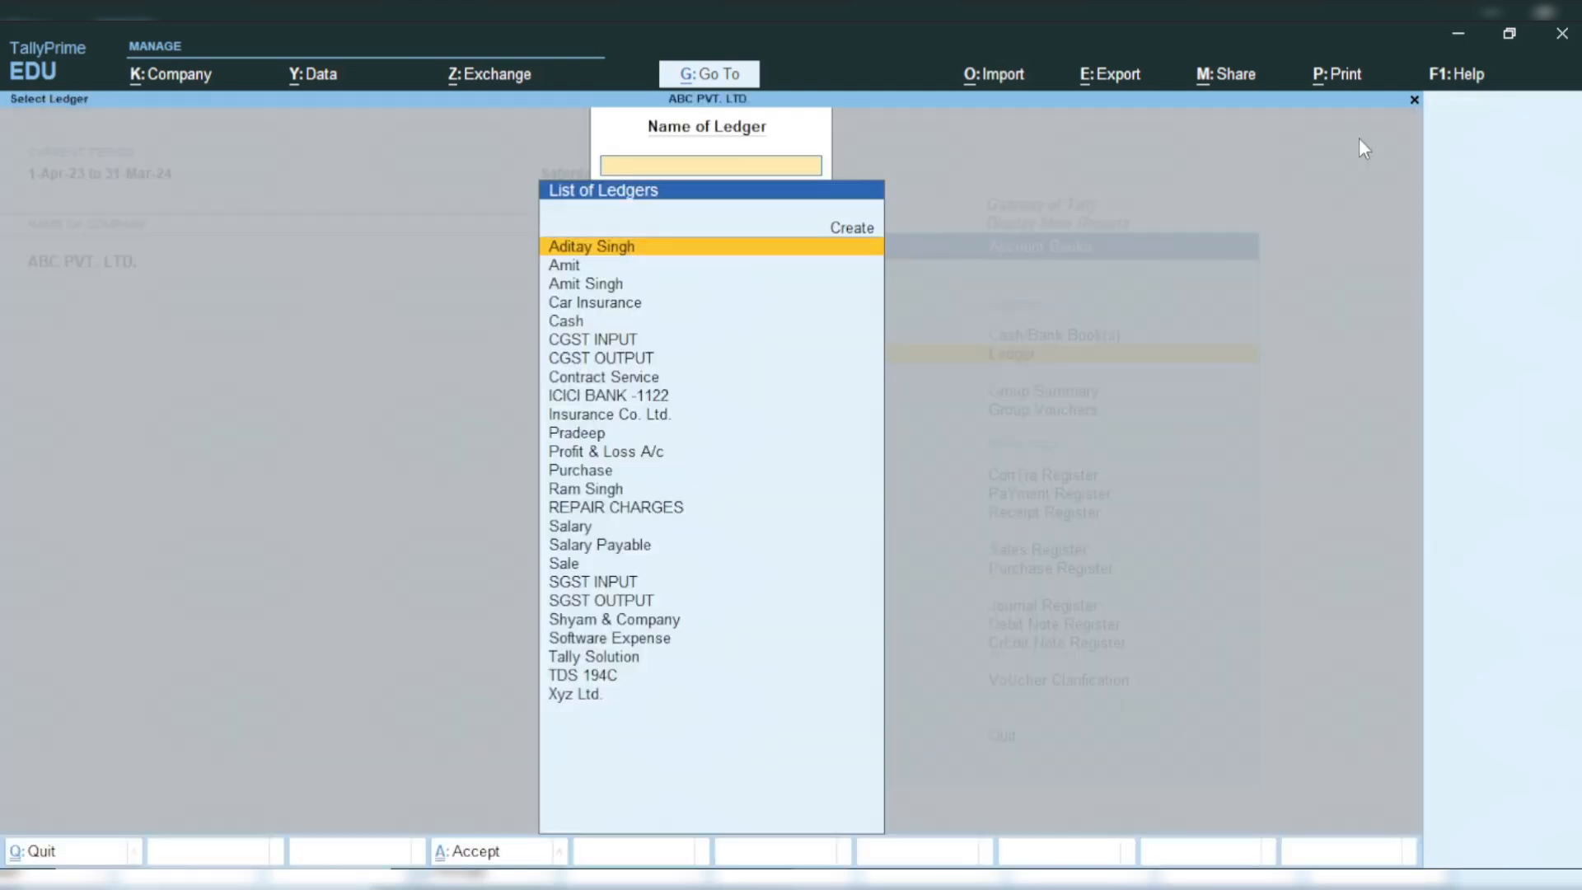
{"action": "type", "text": "Sala"}
{"action": "key", "text": "Down"}
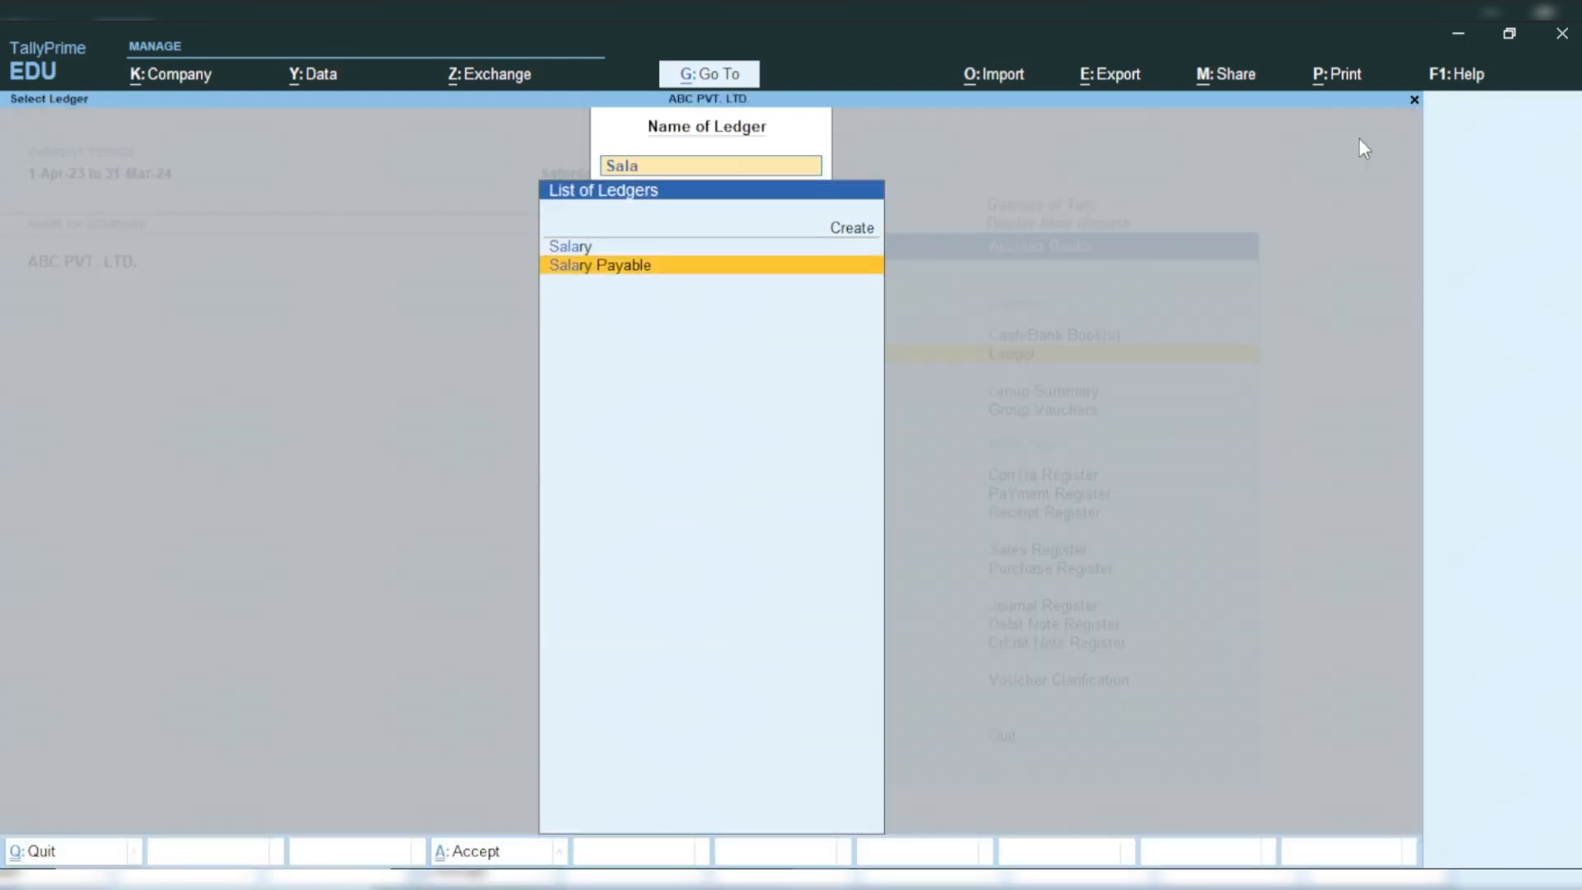
{"action": "key", "text": "Return"}
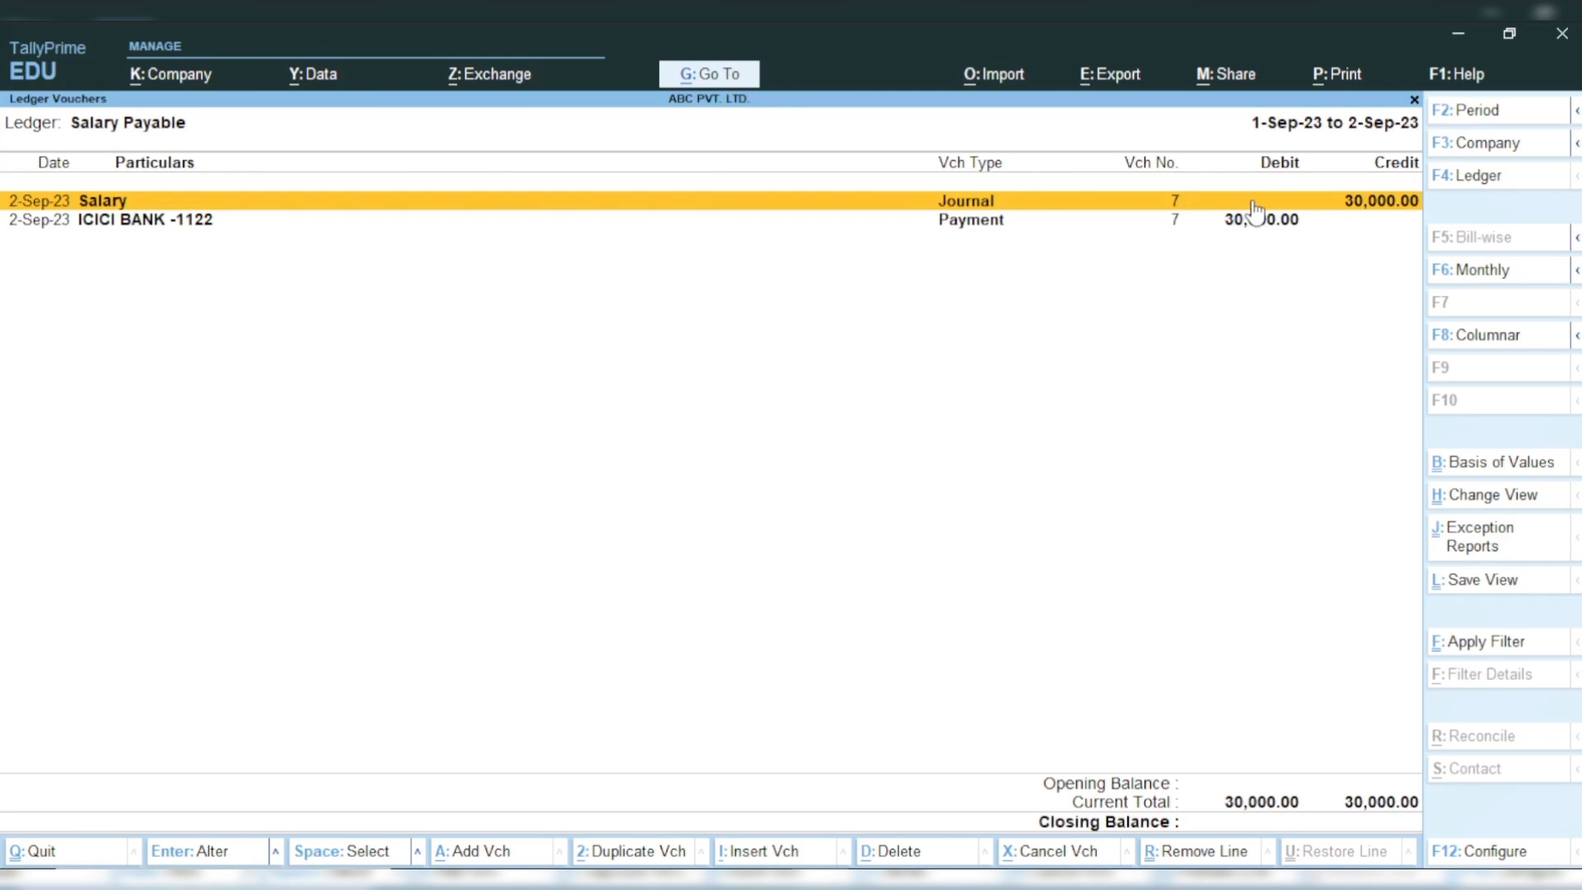
{"action": "key", "text": "Escape"}
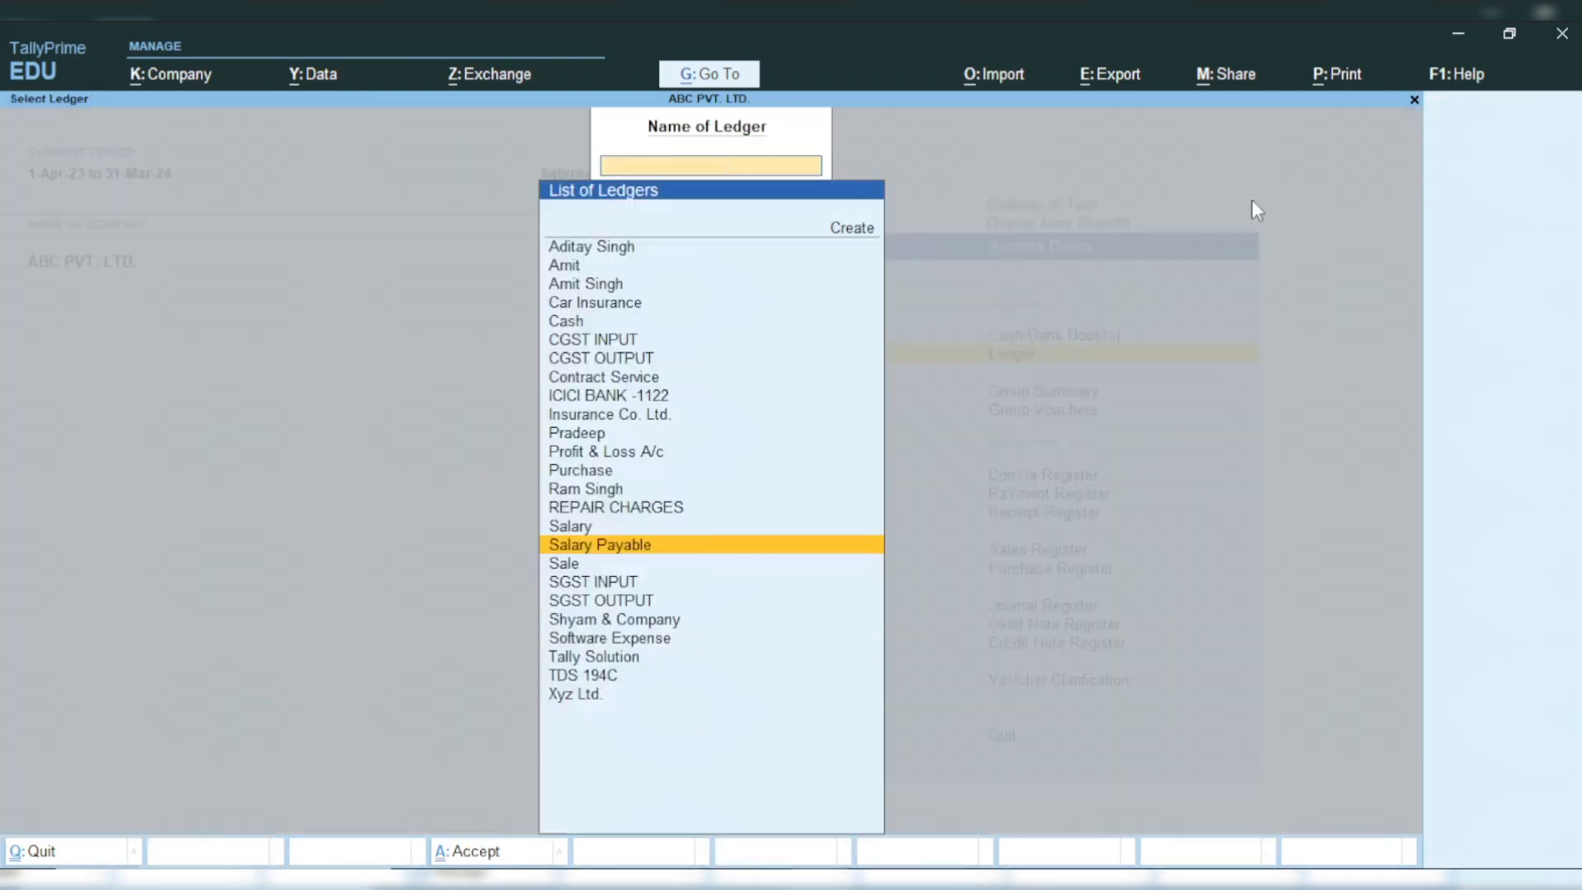